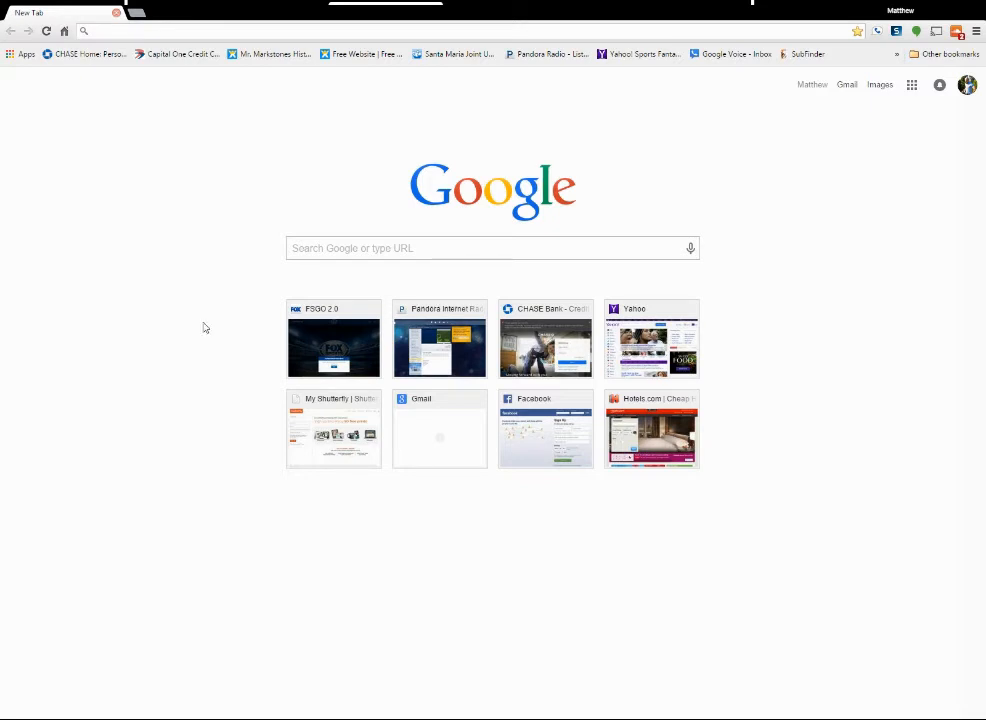
Open the website santamariahighschool.org.
click(181, 29)
text(sant)
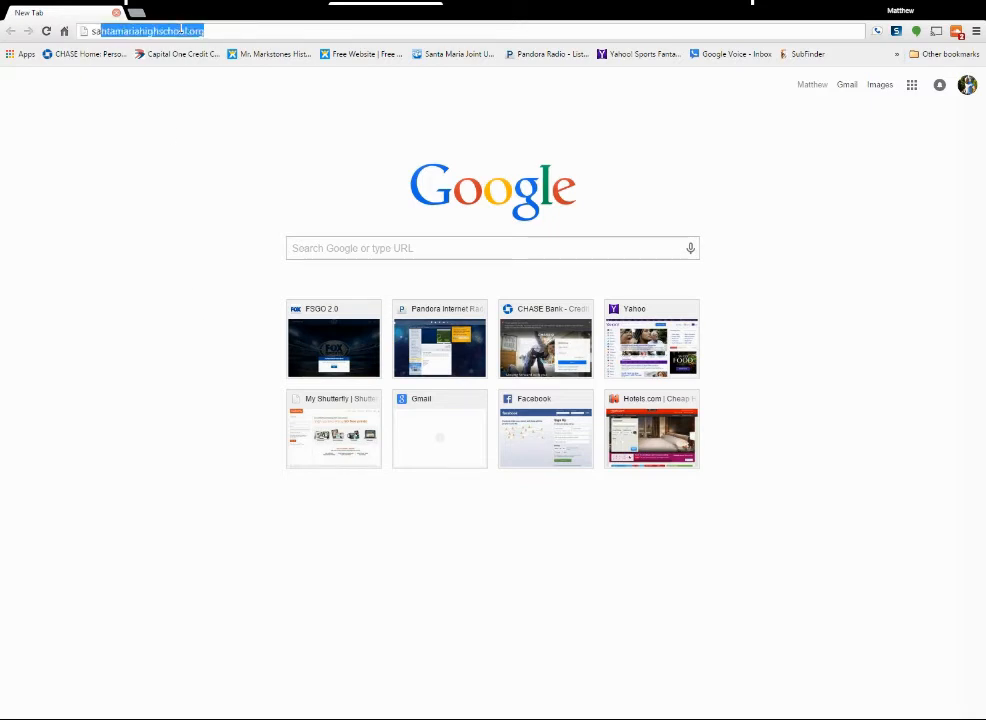
text(a)
key(Return)
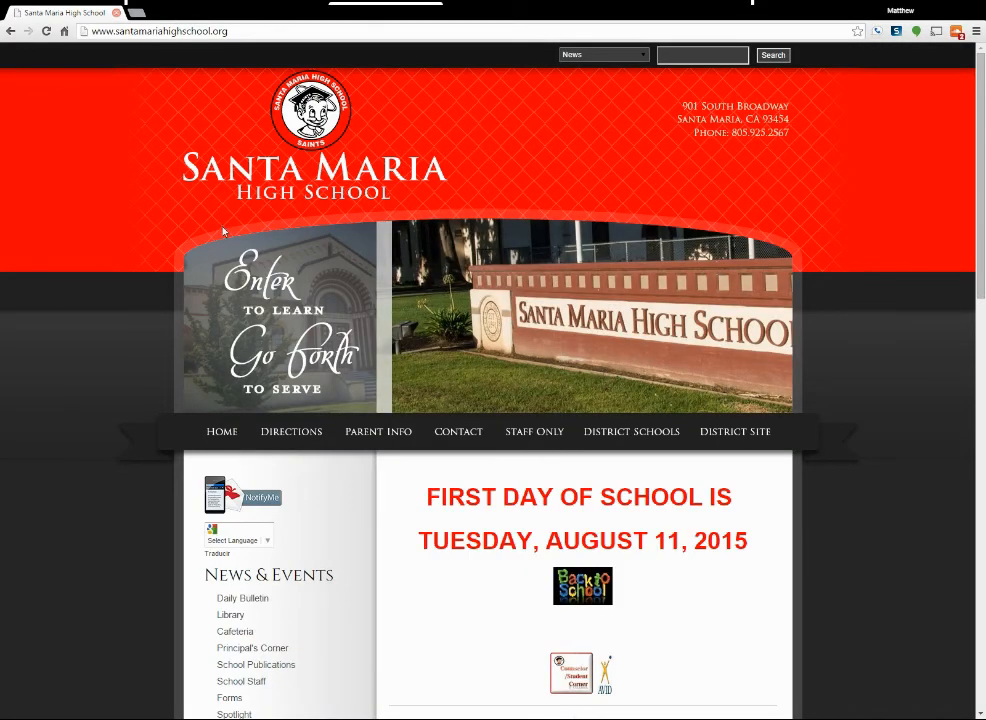
Open the Instructional Tech TOSA's page from the School Staff directory and look over its Education, Experience and Bio sections.
scroll(197, 268, down, 2)
scroll(197, 268, down, 5)
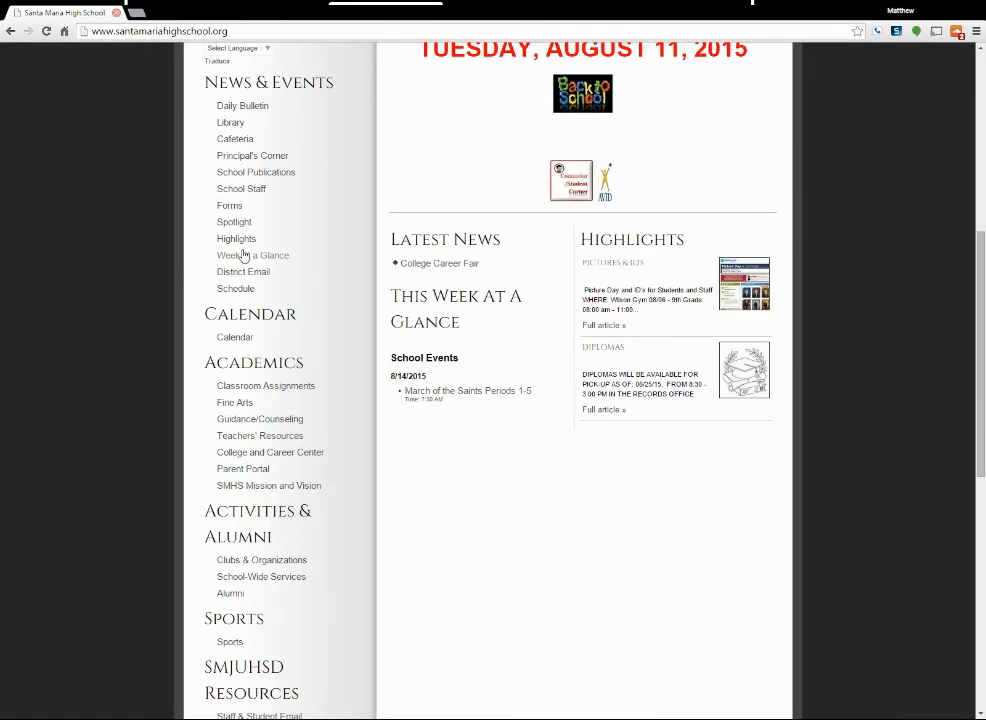
click(255, 188)
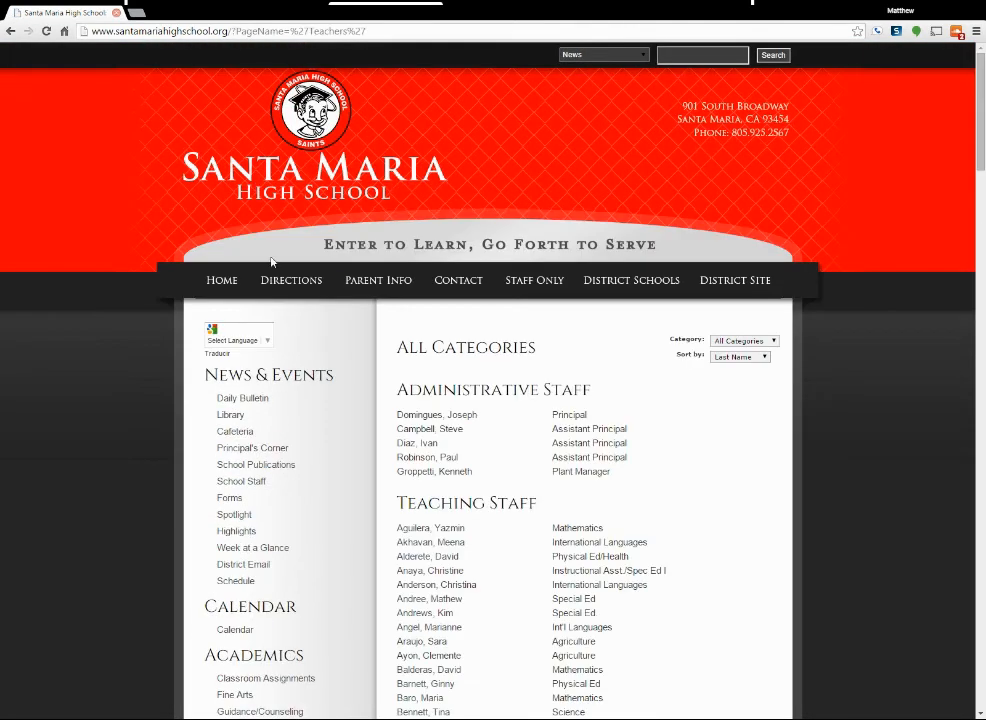
scroll(367, 432, down, 7)
scroll(367, 432, down, 11)
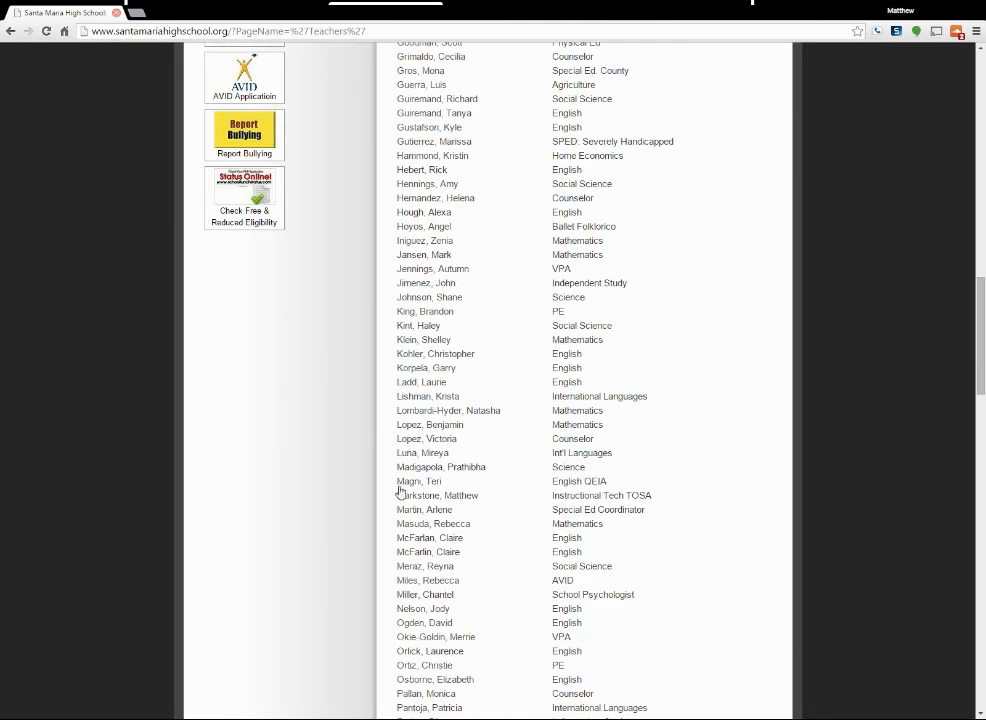
click(462, 496)
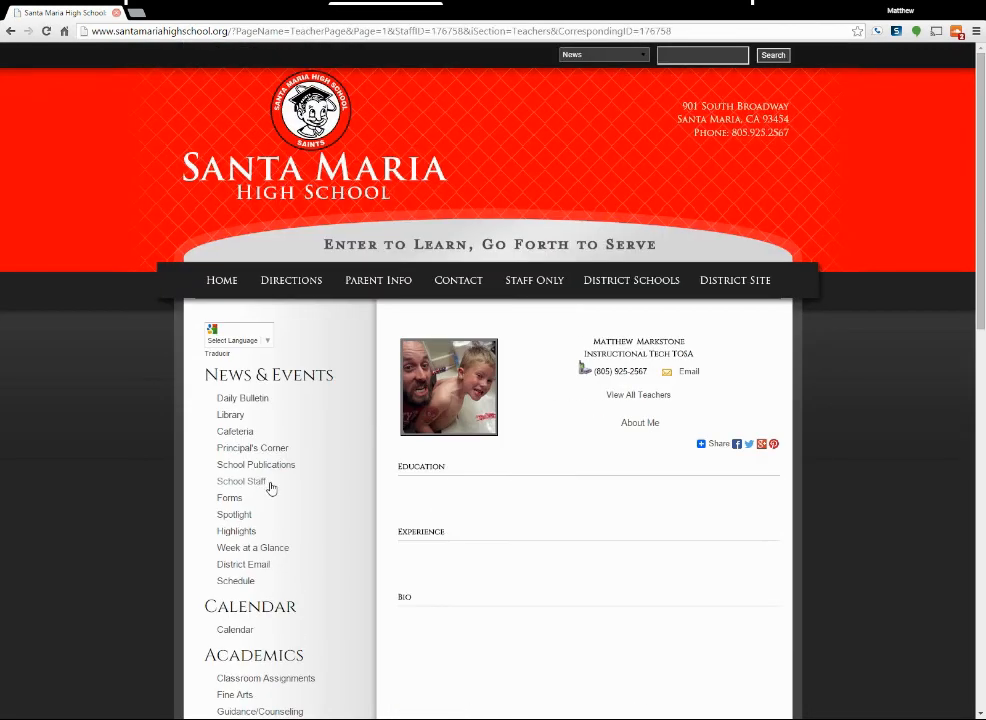
scroll(520, 555, down, 2)
scroll(520, 555, down, 1)
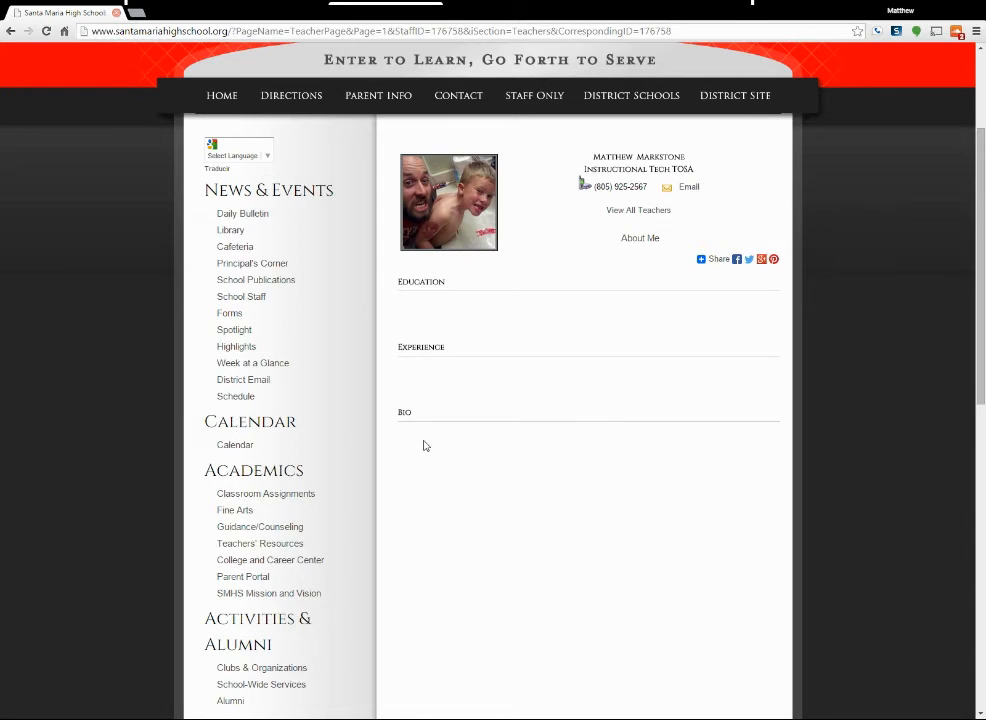
scroll(430, 445, down, 1)
scroll(434, 445, up, 1)
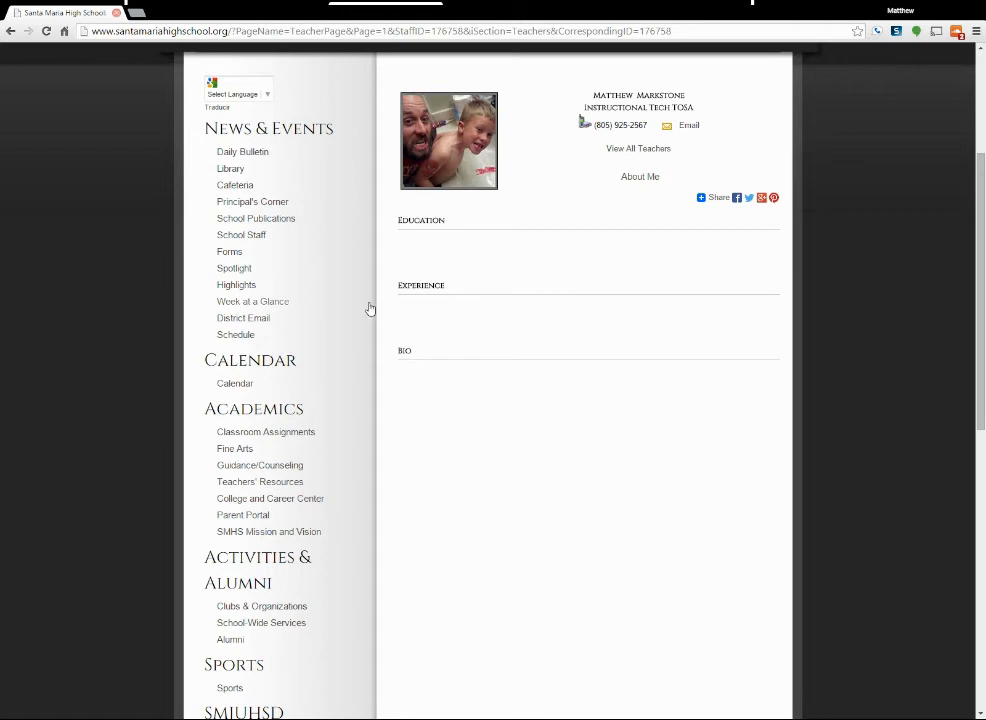
scroll(369, 300, up, 5)
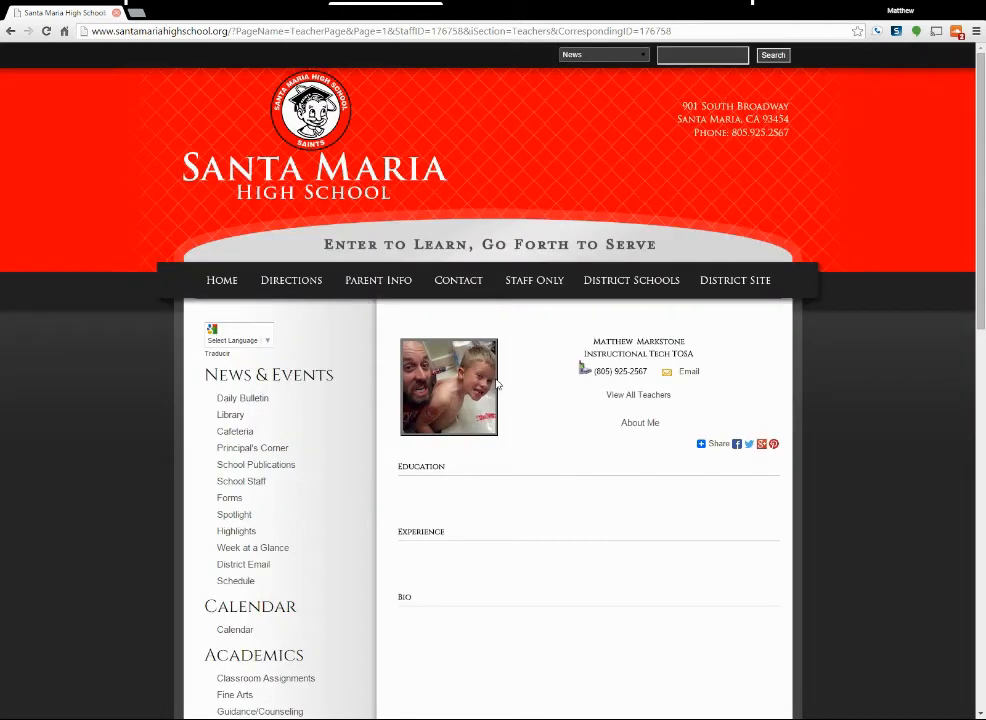
Open the Staff Only administration portal and log in with the saved e-mail and password.
click(531, 283)
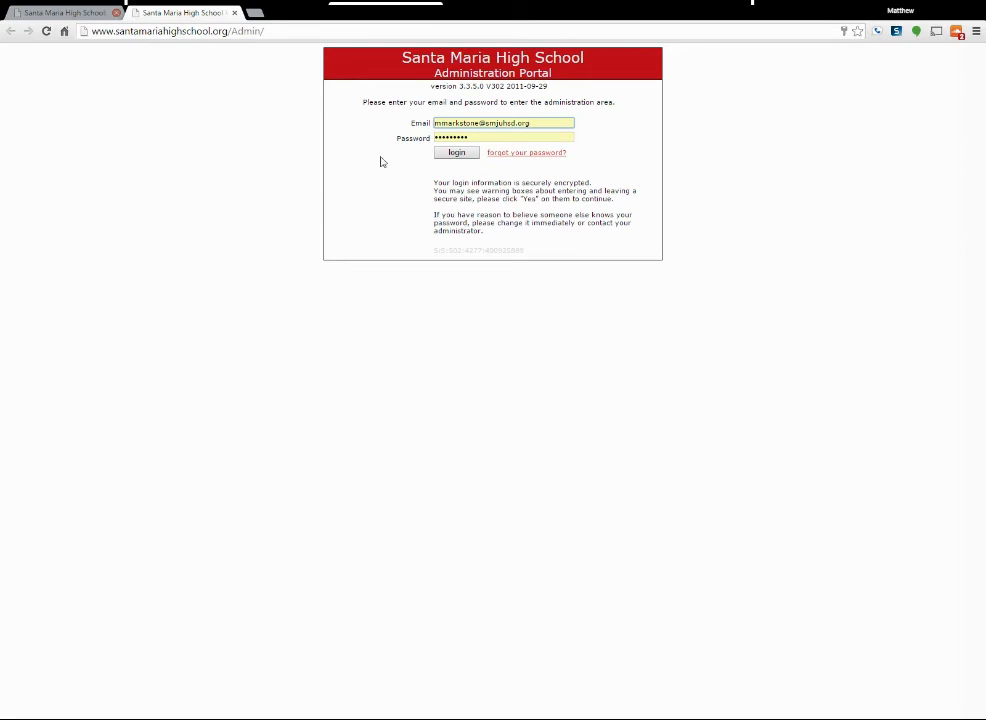
click(467, 138)
click(466, 152)
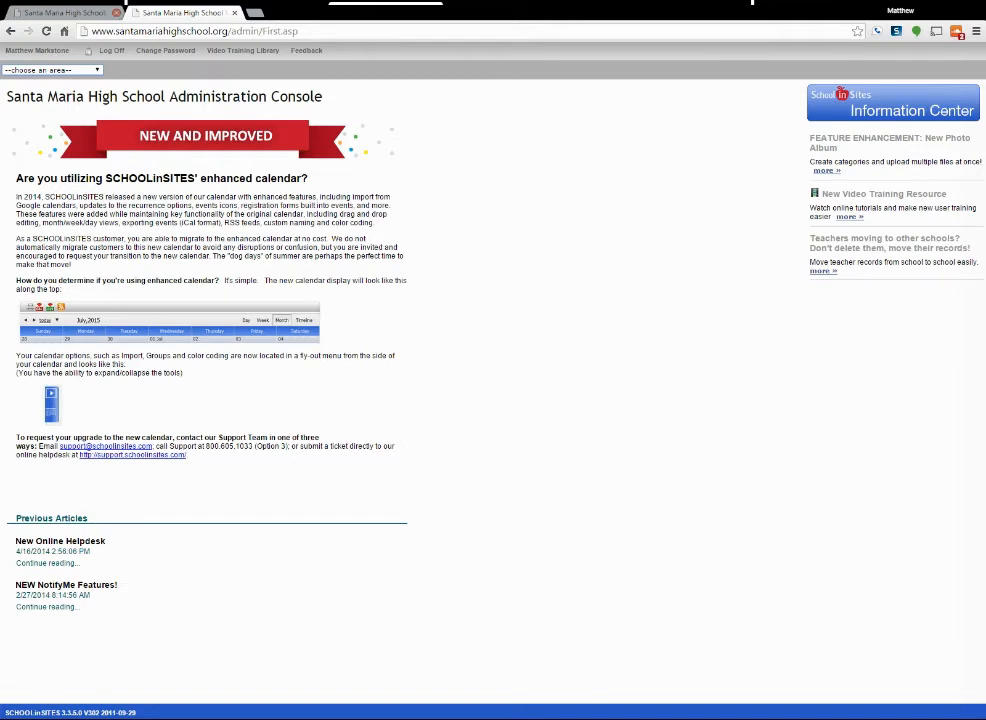
Choose the Teachers Section and the teacher's own name, and open Page Settings.
click(69, 92)
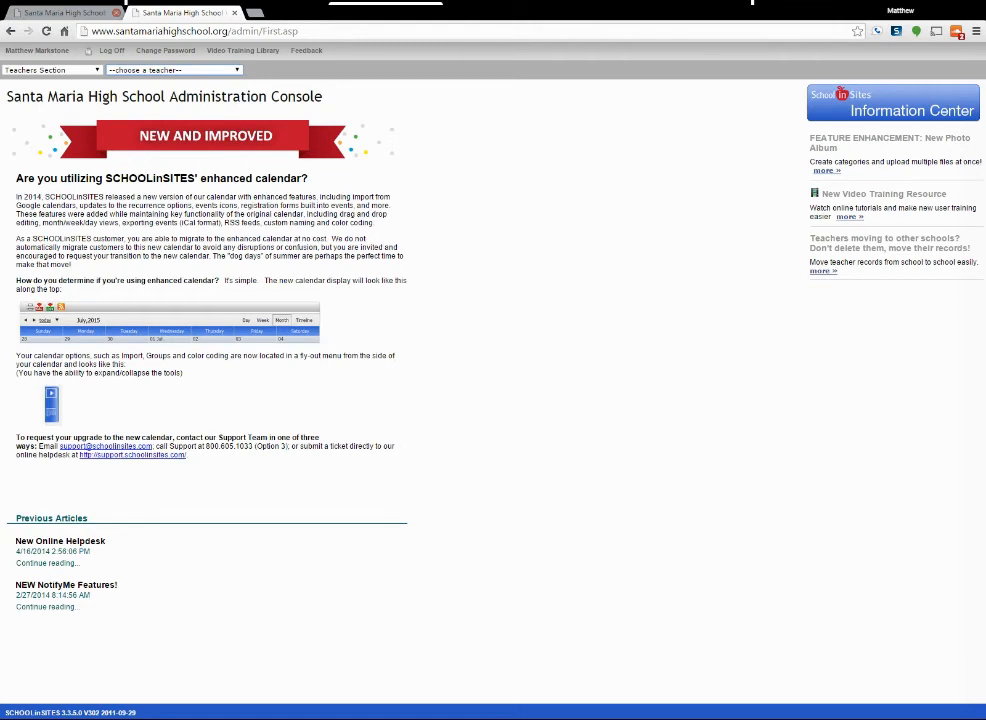
click(251, 213)
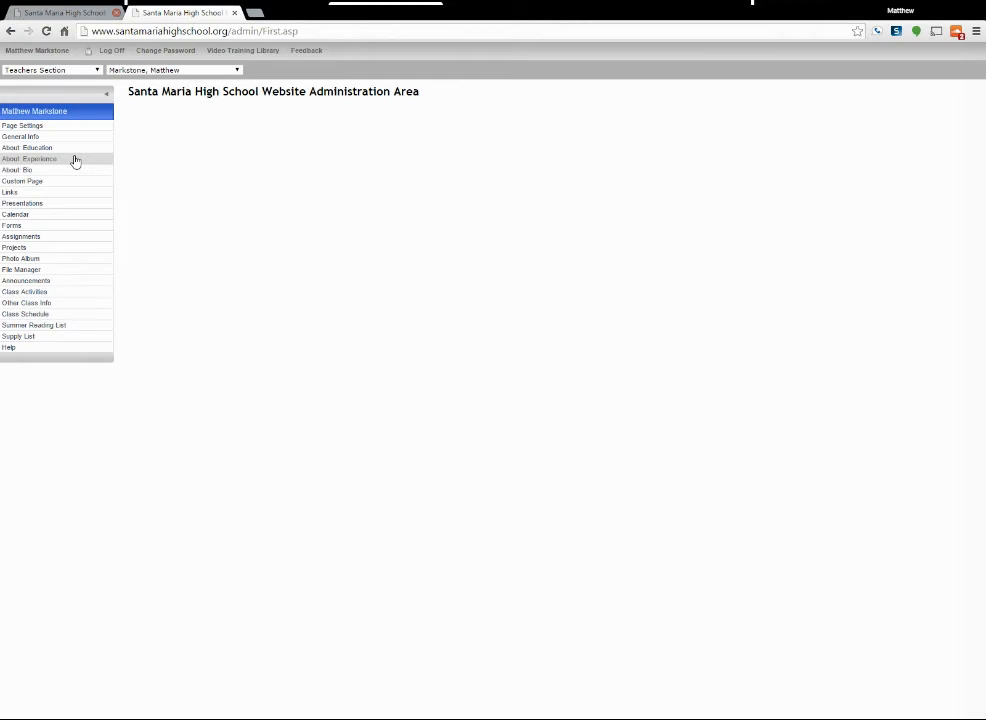
click(55, 130)
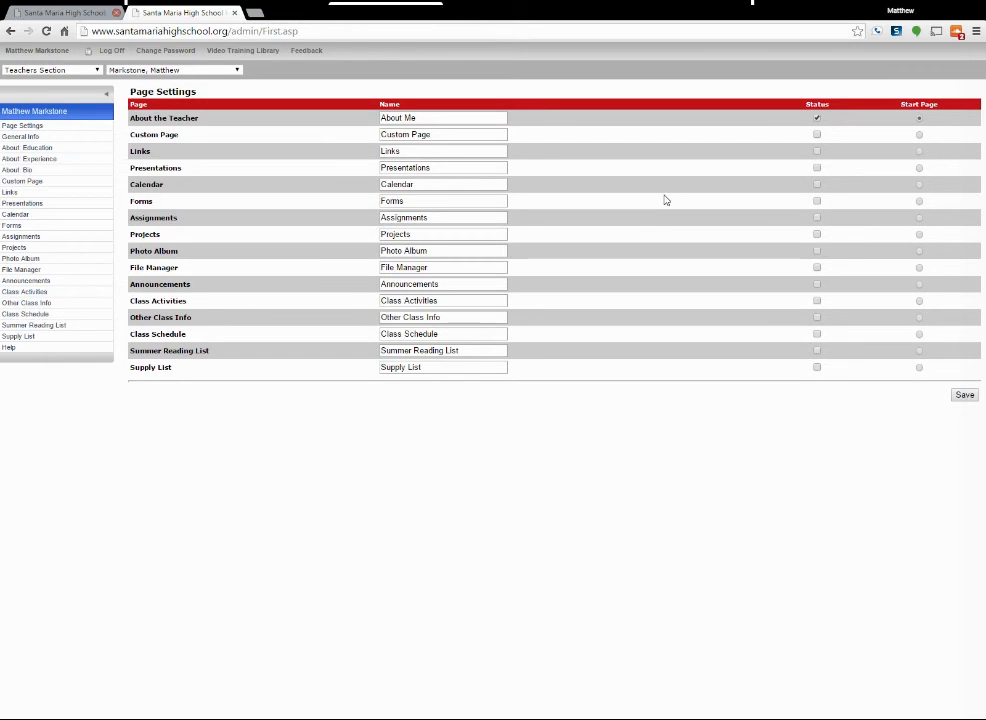
Activate the Links page in the Status column of Page Settings.
double_click(822, 104)
drag(814, 104, 805, 104)
click(800, 103)
click(816, 150)
Rename the About the Teacher page to "About the Instructor".
double_click(410, 118)
text(The)
key(BackSpace)
key(BackSpace)
key(BackSpace)
text(the Instructor)
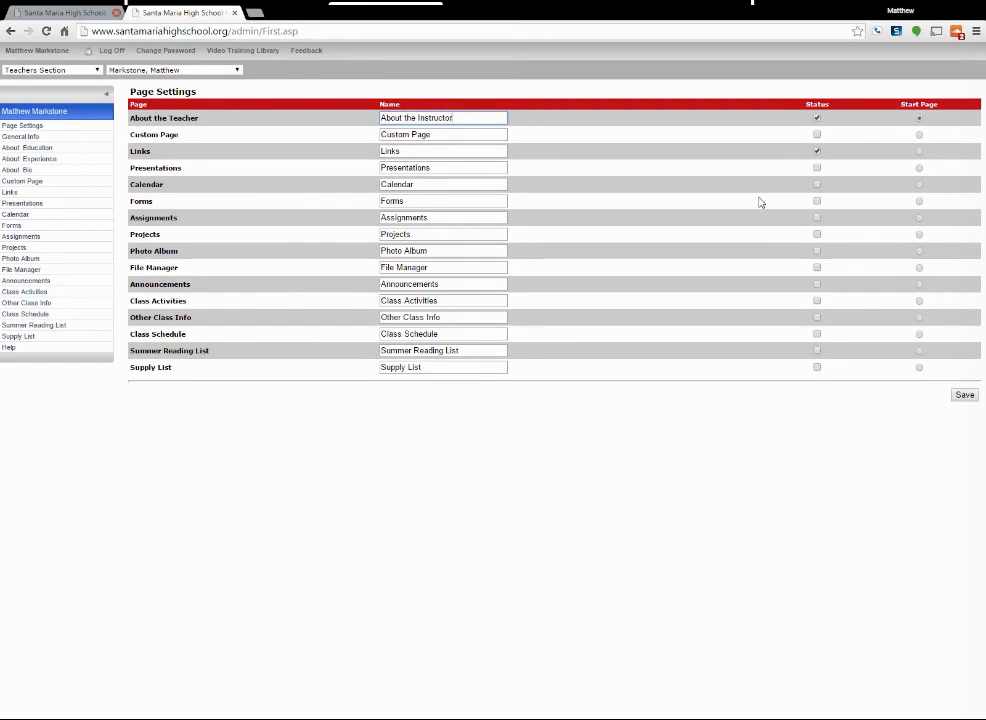
Rename the Links page to "Online Resources" and save the page settings.
drag(440, 150, 348, 152)
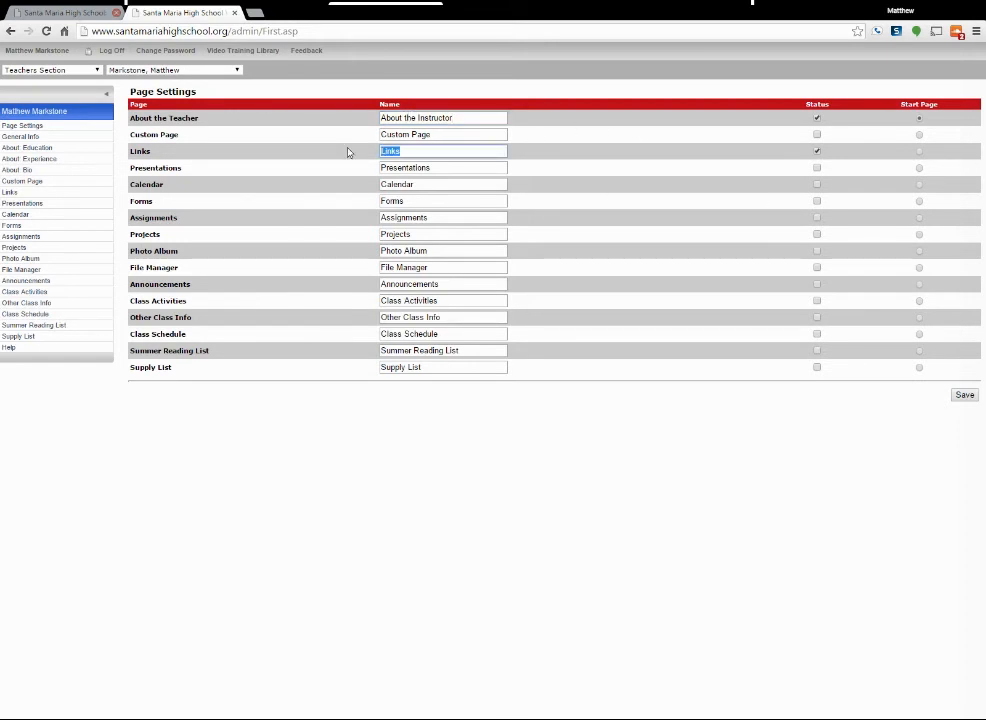
text(Resou)
text(rces)
text(Online)
click(963, 395)
drag(827, 395, 930, 402)
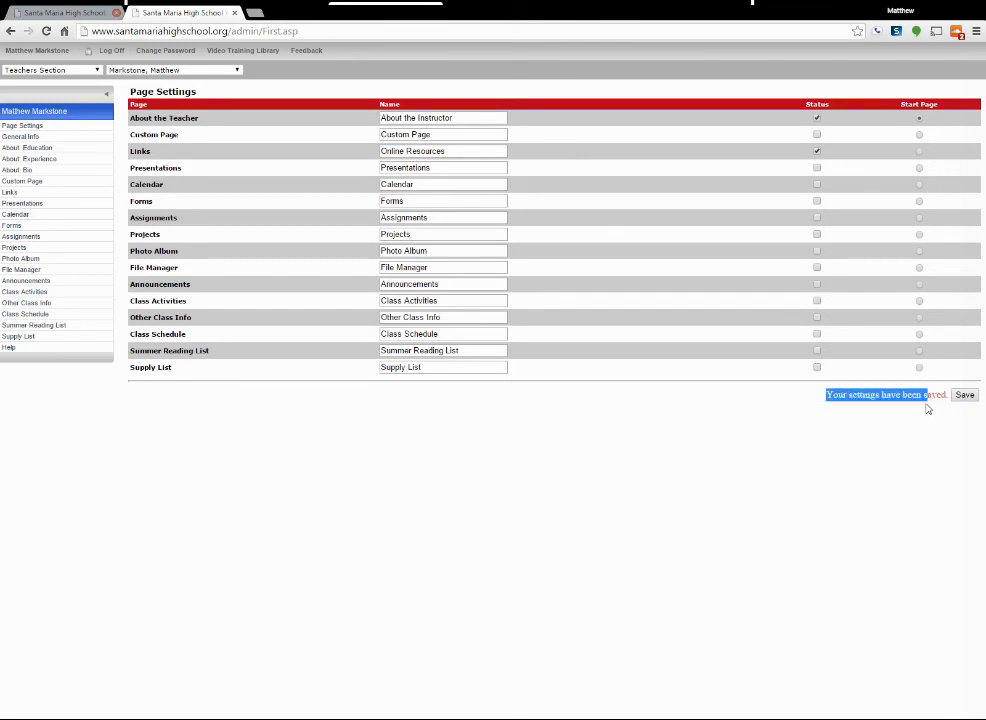
click(865, 422)
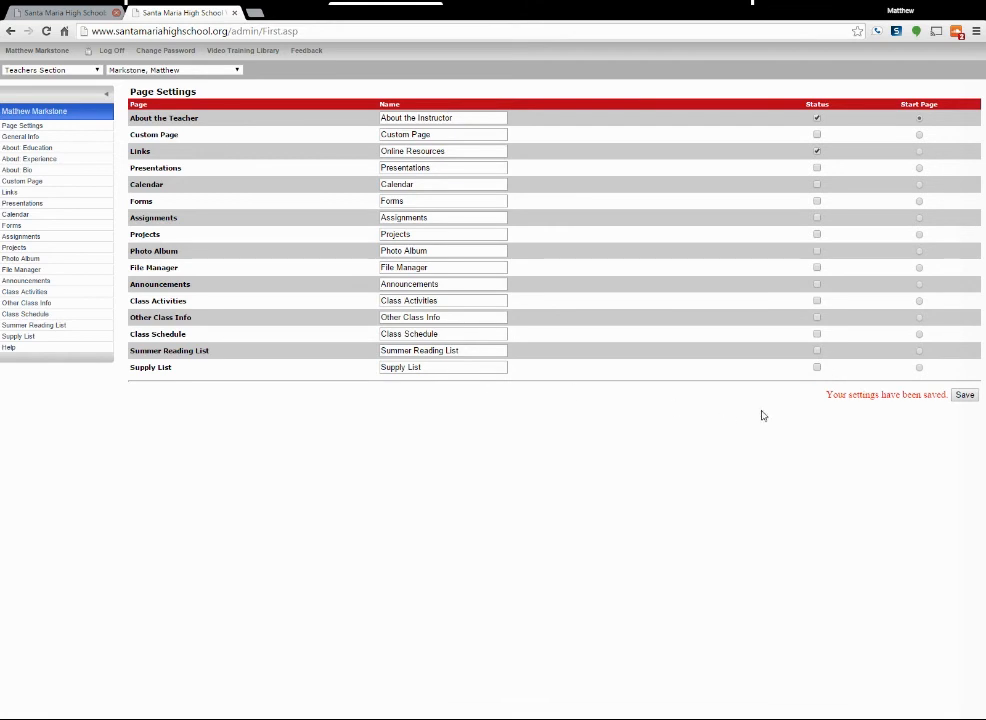
Paste the copied educational background paragraph into the About: Education section and update it.
click(41, 145)
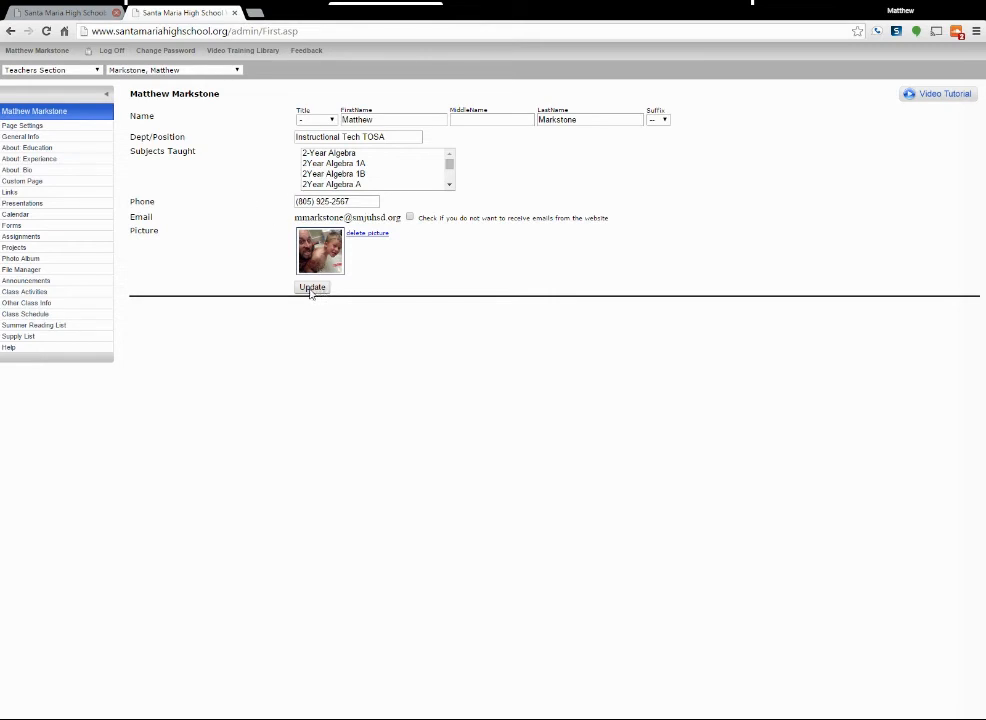
click(24, 150)
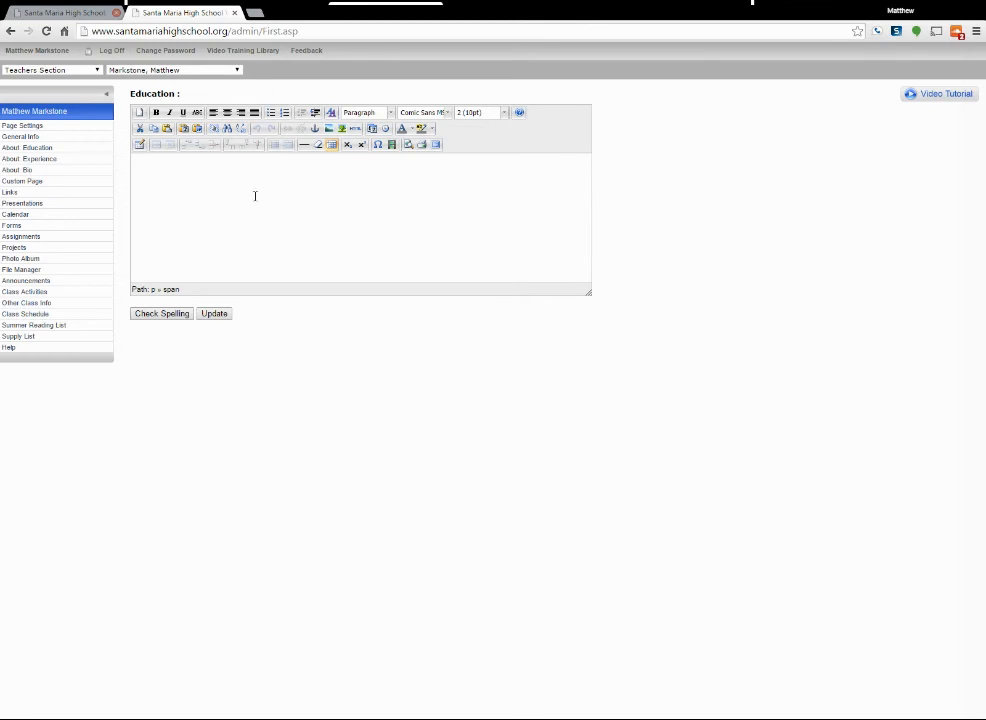
text(I grew up right here in Santa Maria. I played baseball for 4 years here at Santa Maria High School, and graduated in 2004. After that I played fall baseball for Hancock College before focusing on my academics and transferring to Humboldt State University where I earned my BA in History. I then attended Chapman University where I earned my Teaching Credential in Social Science. I've taken classes, both history and education, from places such as UCLA and UCSB over the past five years in an attempt to keep myself current in both historical methods and educational practices. I have taken on a new role for the 2015/2016 school year that will move me out of the classroom and allow me to work with teachers and students in using technology to help them further their learning.)
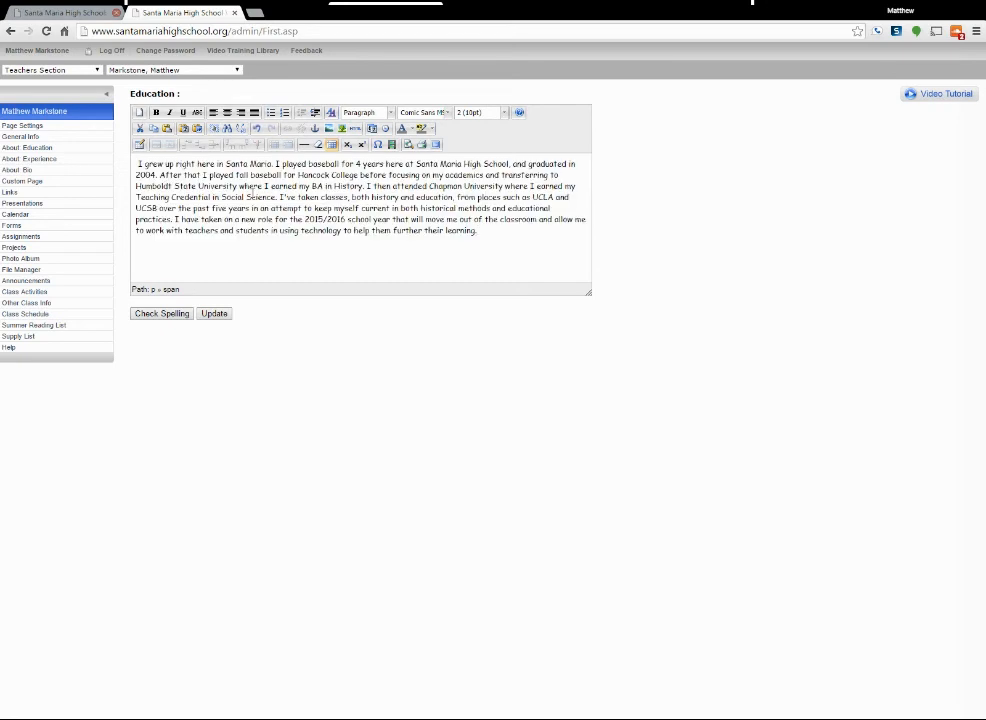
click(213, 316)
Paste the copied work history into the About: Experience section and update it, and update the About: Bio section as well.
click(40, 160)
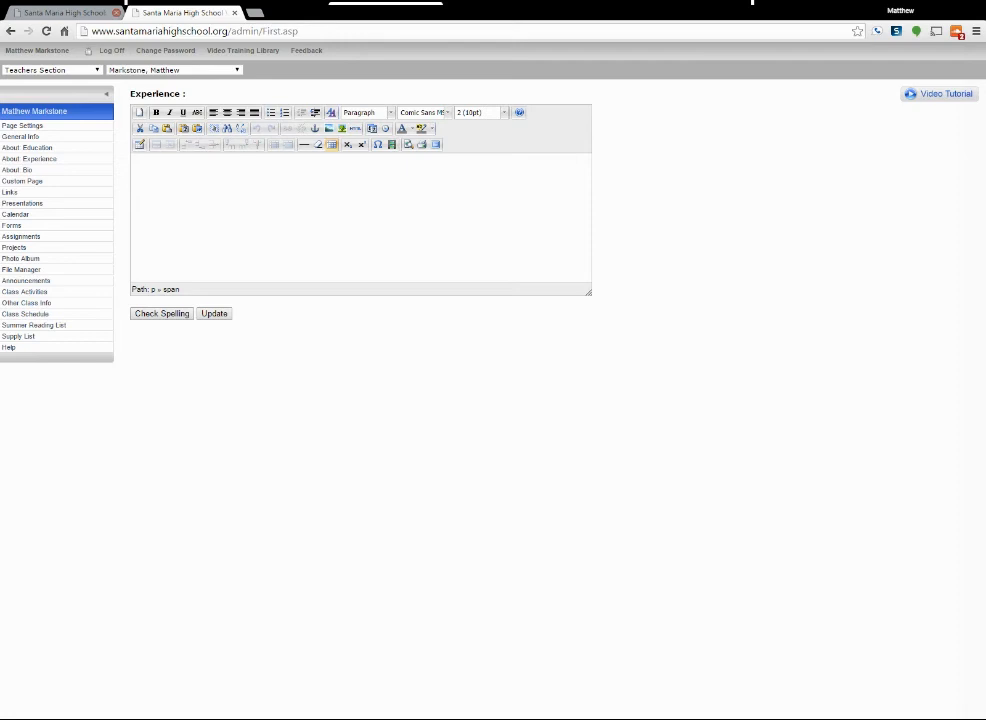
click(240, 233)
text(I began working for SMJUHSD in 2008 as a substitute teacher and, eventually, a long-term sub in the Home Ec. Department. I was lucky enough to complete my student teaching here as well. I was hired full time in the fall of 2009 as a Social Science teacher, and I've been here ever since.)
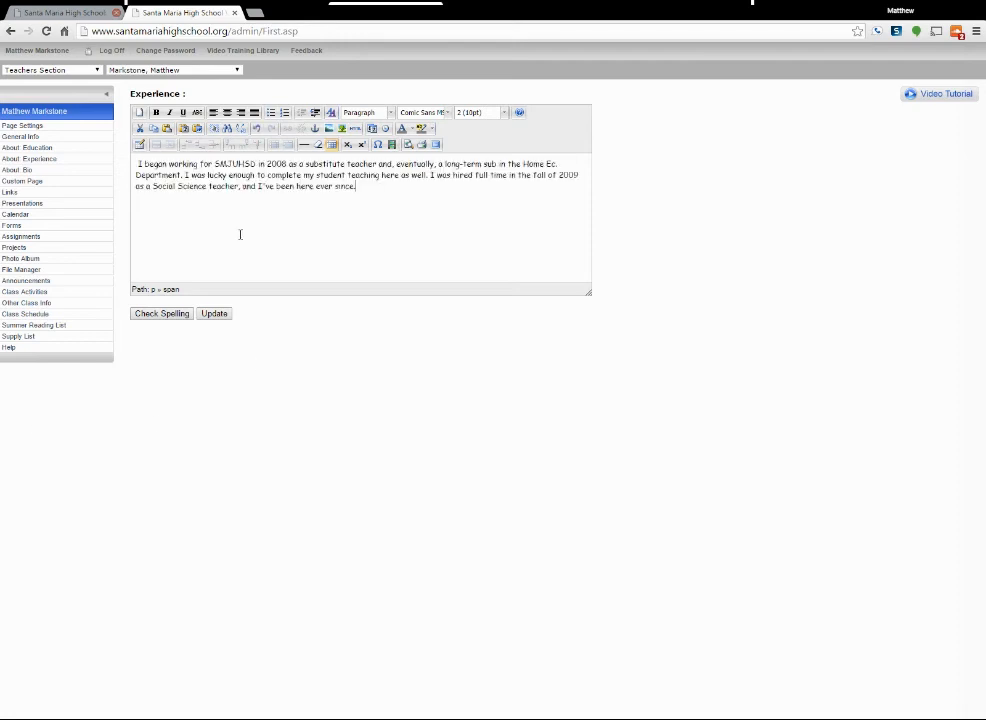
click(210, 315)
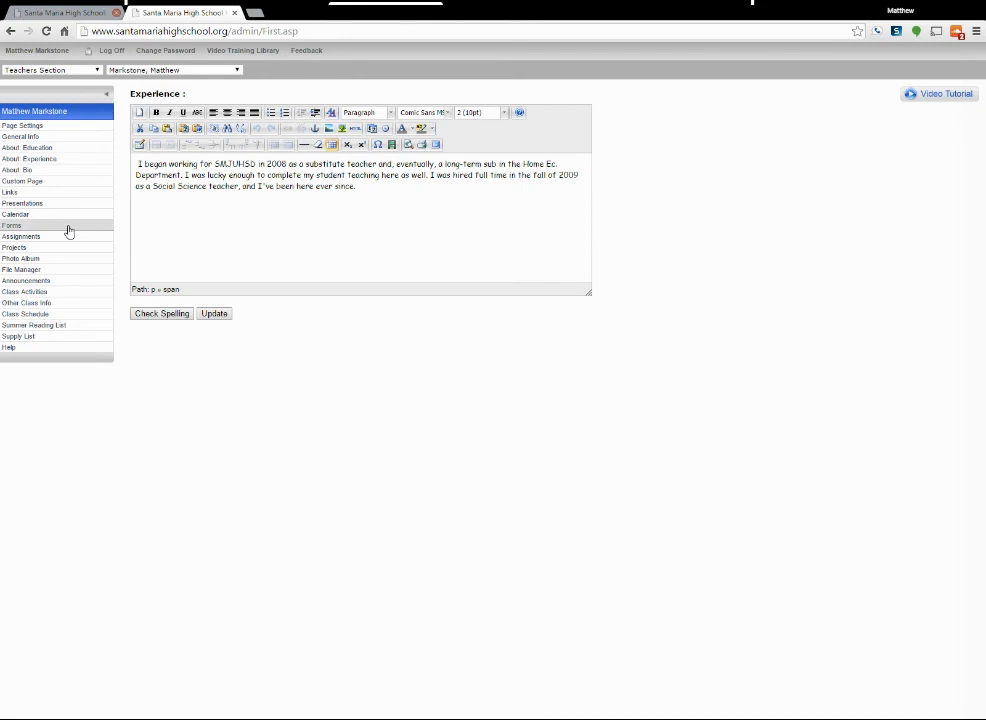
click(38, 171)
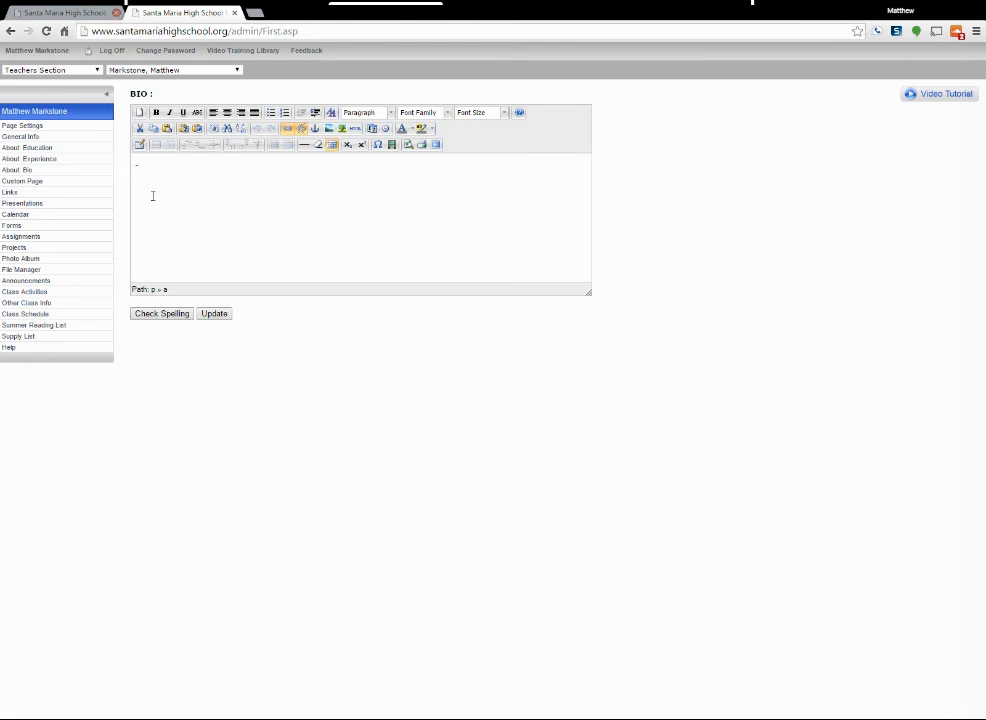
click(206, 315)
Delete the "Class Blog" and "Crash Course Vidoes" categories from the teacher's Links.
click(12, 192)
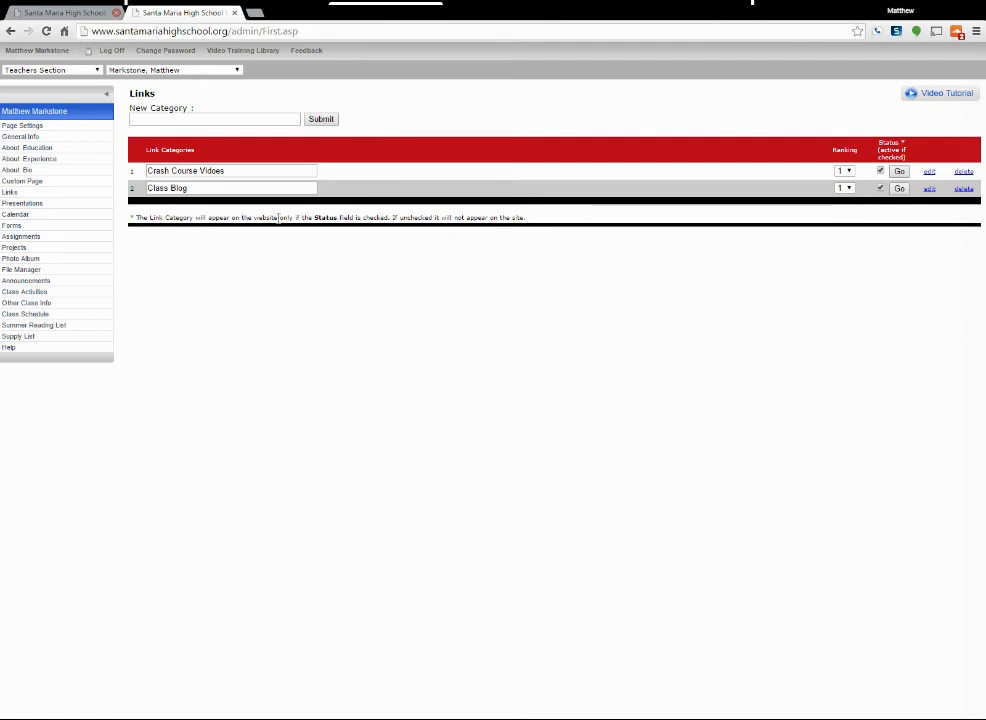
drag(236, 170, 153, 168)
key(BackSpace)
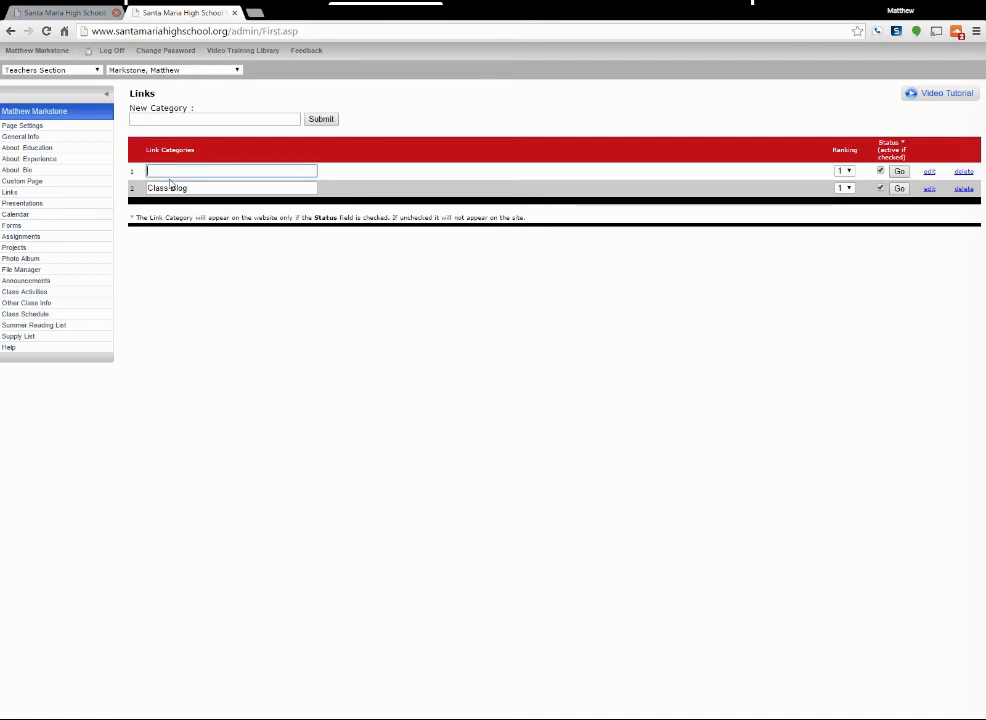
drag(235, 188, 137, 189)
key(BackSpace)
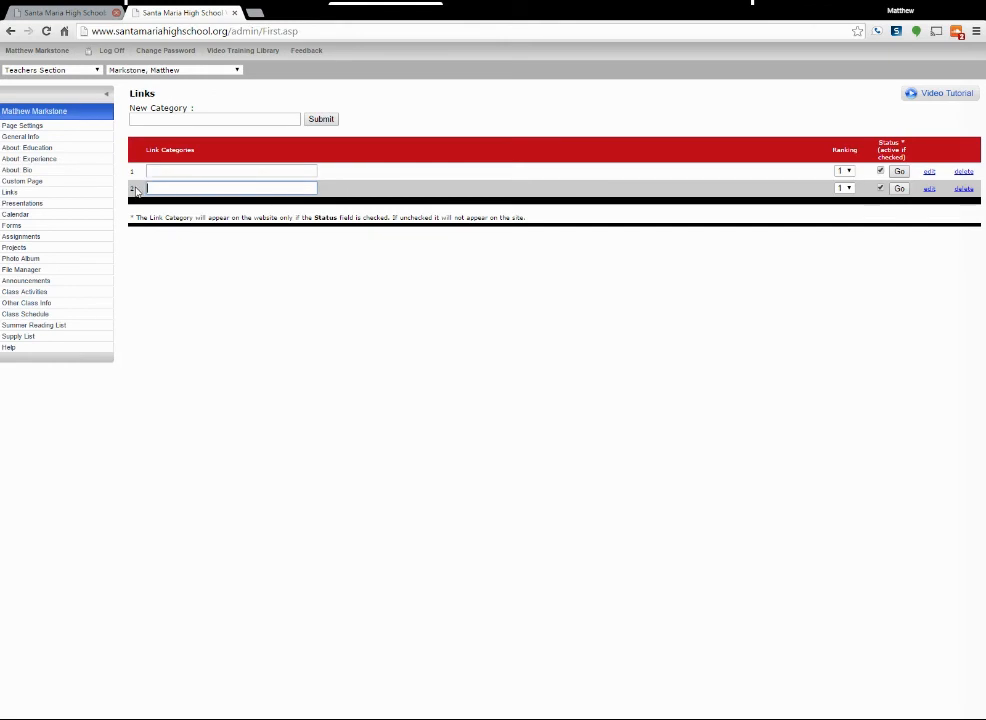
click(962, 189)
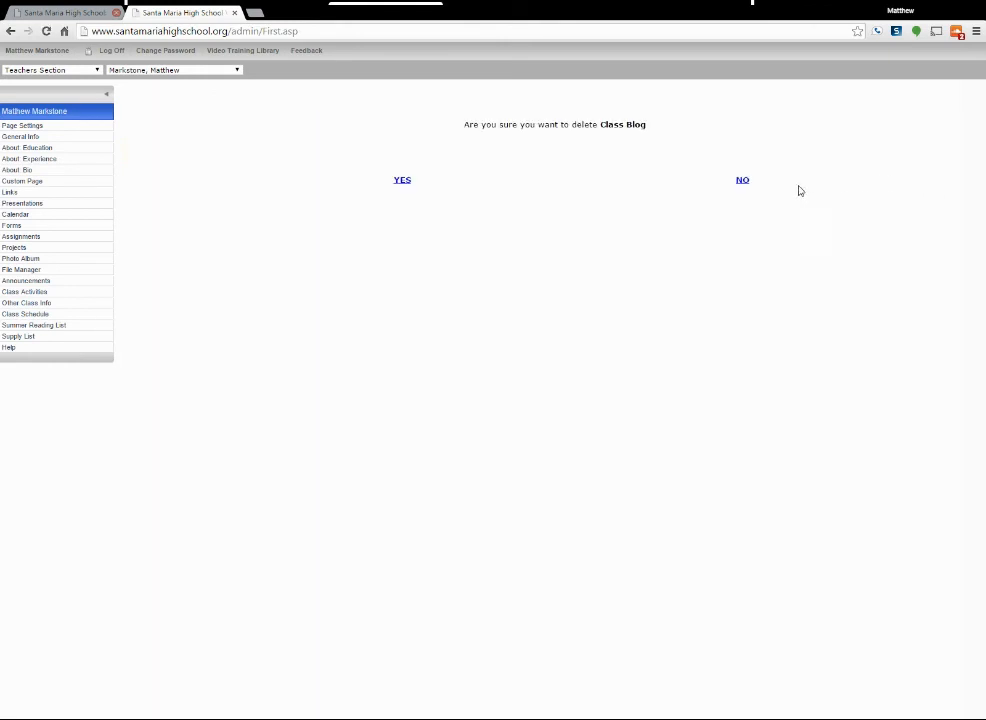
click(402, 180)
click(963, 171)
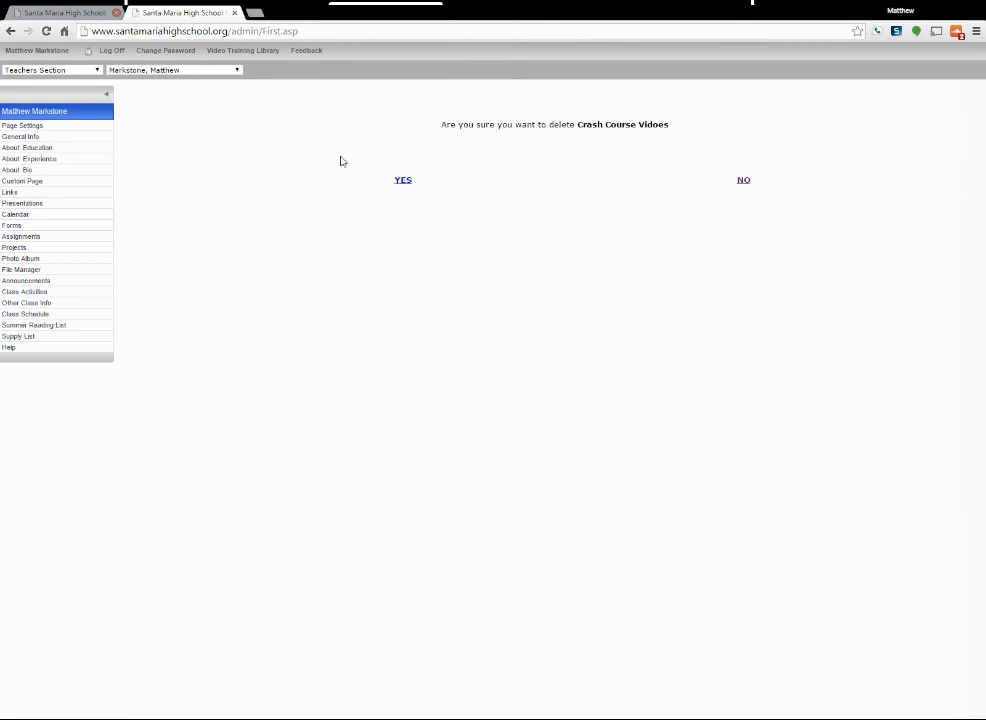
click(404, 182)
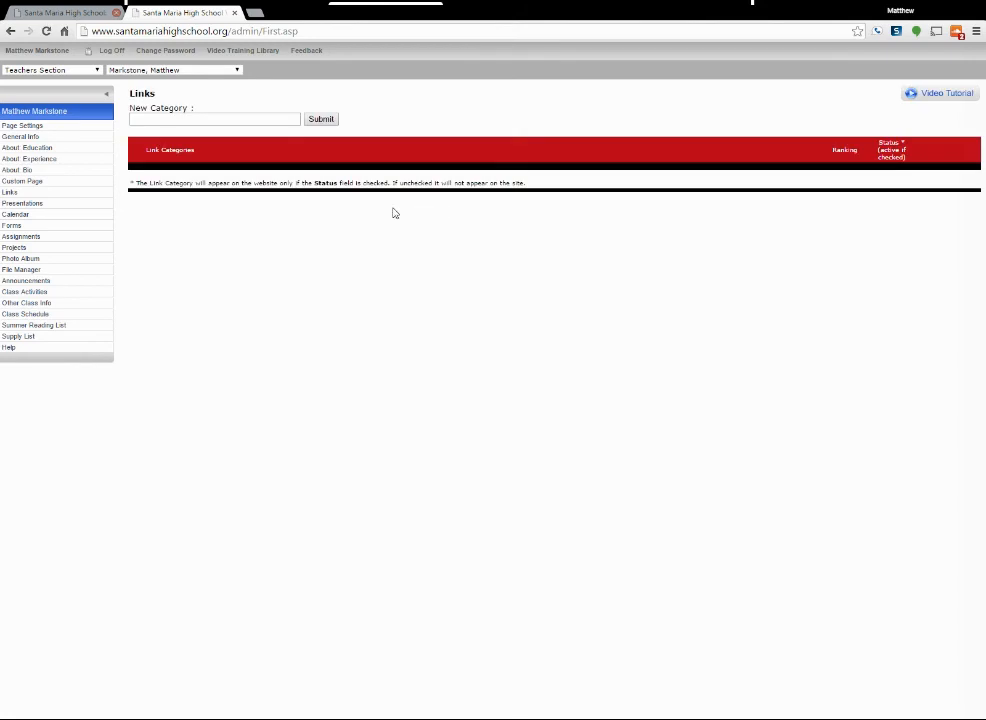
Add a new link category named "YouTube Videos".
click(191, 119)
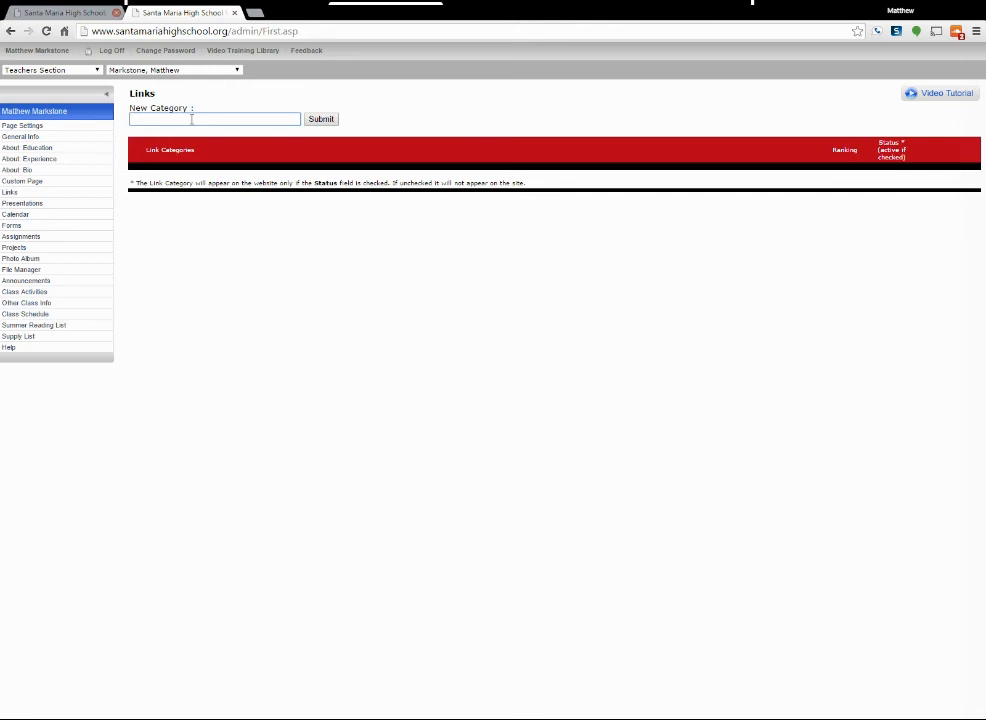
text(Youtube)
double_click(157, 121)
text(YouTube Videos)
click(312, 121)
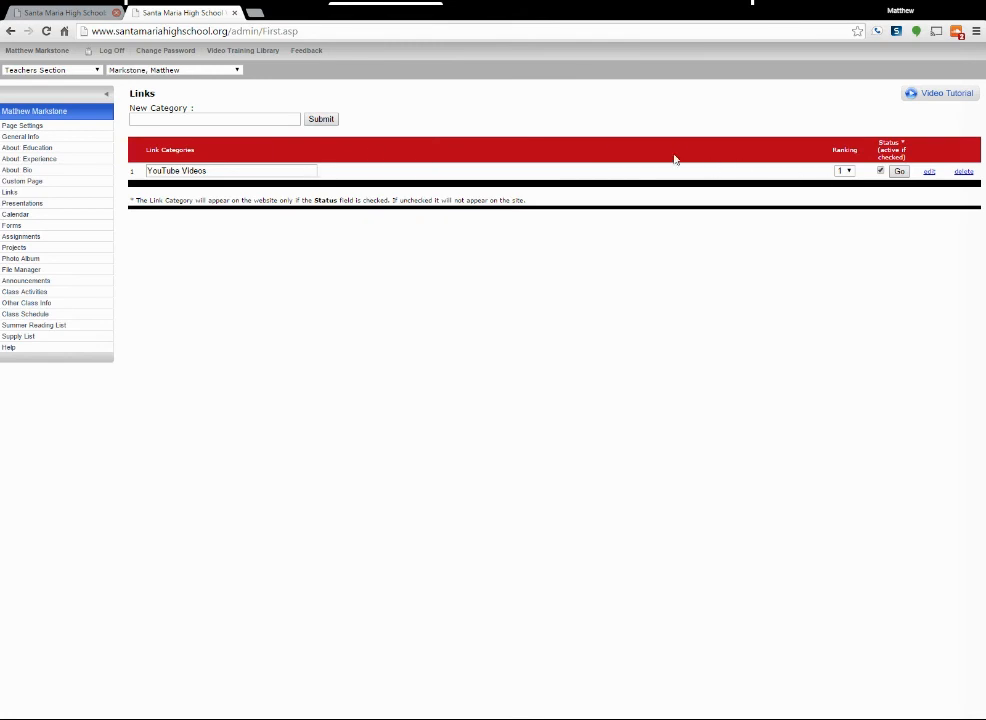
Add a second link category named "Class Website" to the teacher's Links.
click(213, 119)
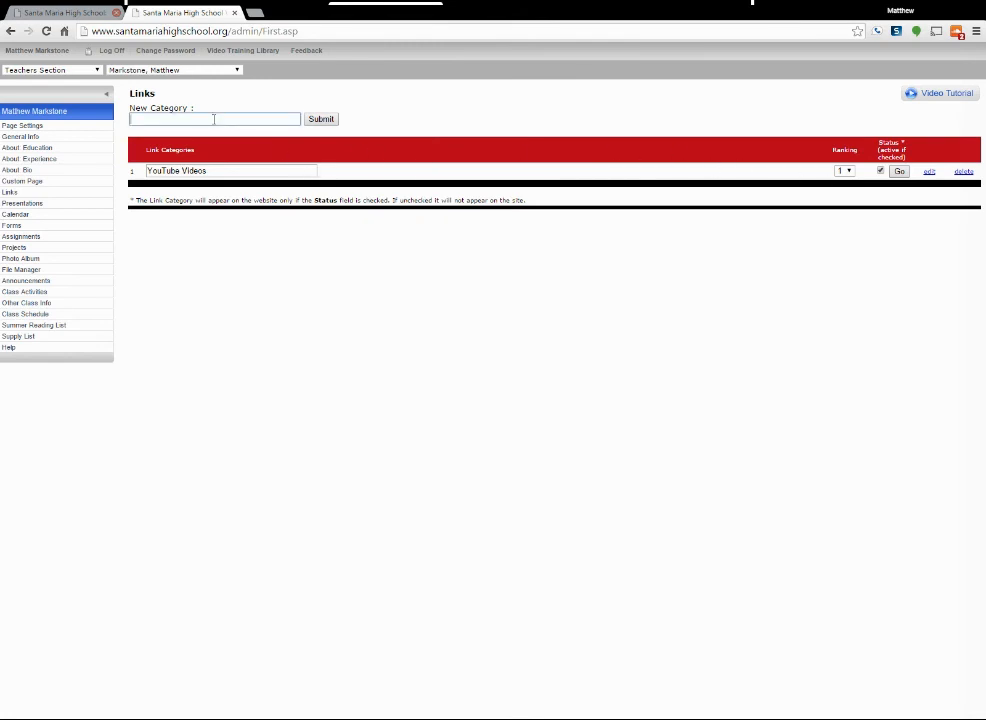
text(Classe)
key(BackSpace)
text(Website)
key(Return)
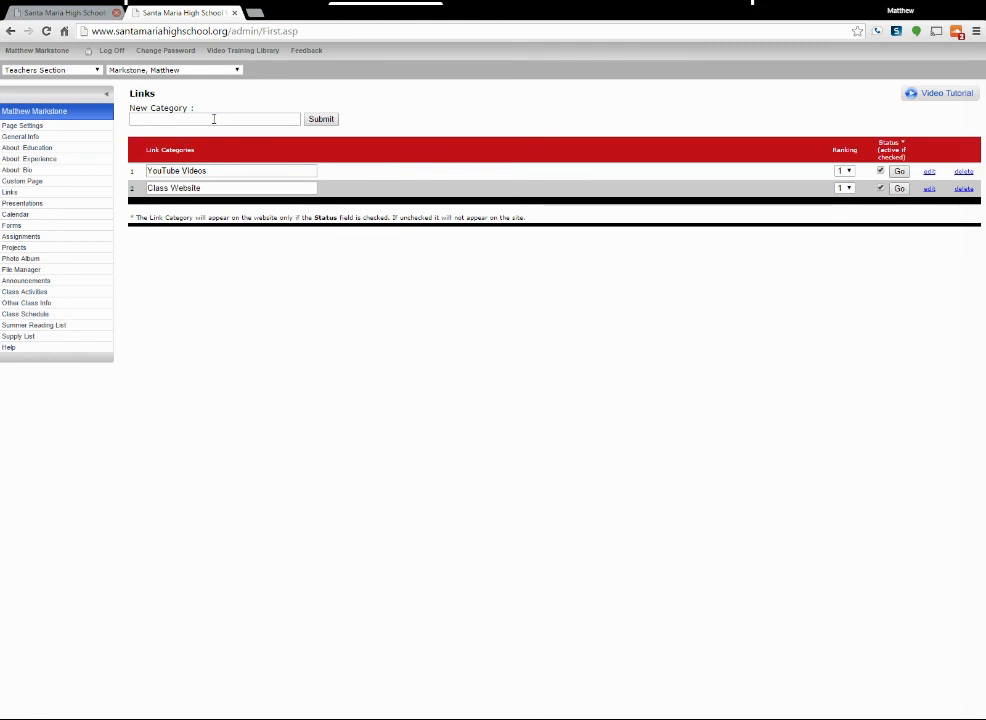
Try to set the ranking of the "YouTube Videos" category to 2.
click(845, 171)
click(845, 186)
click(235, 187)
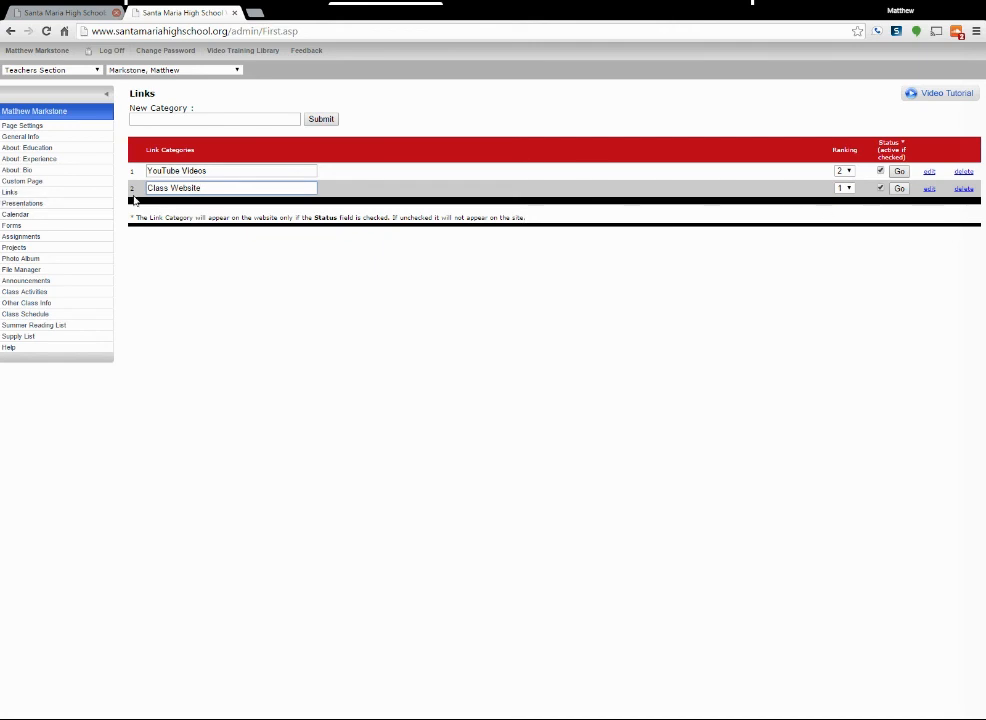
Start a new link in the "Class Website" category and name it as the teacher's blog.
click(927, 190)
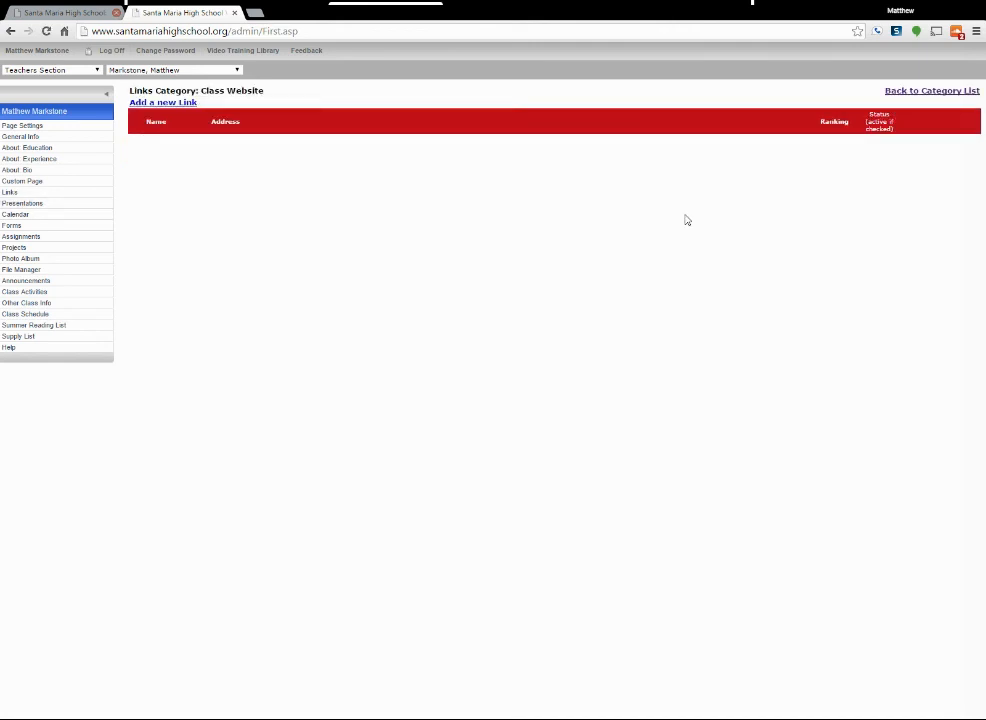
click(161, 104)
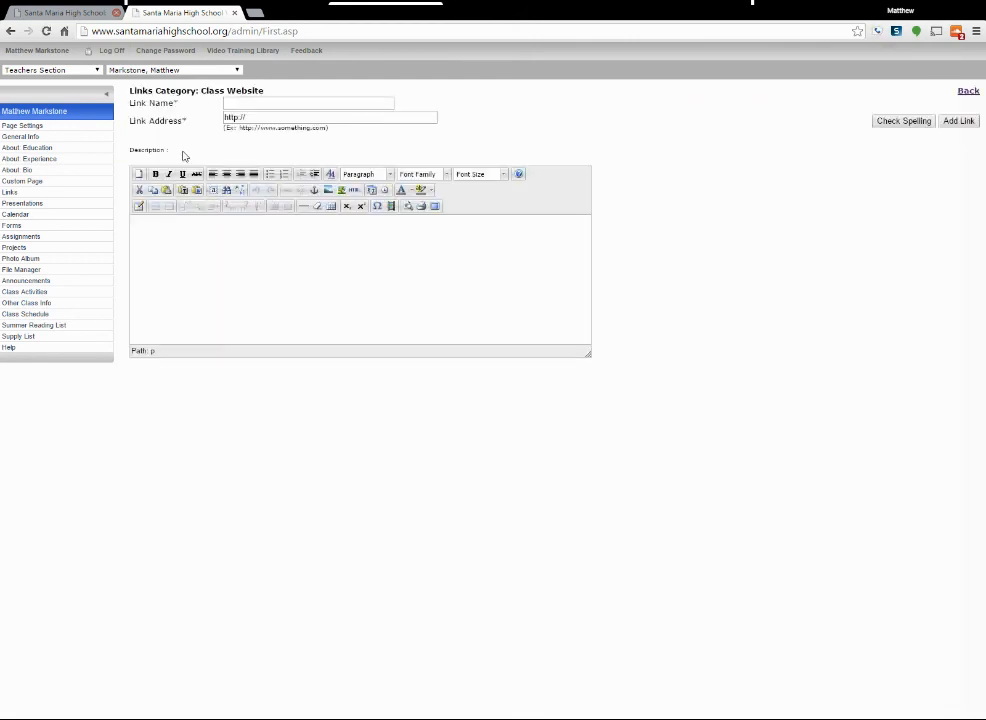
click(243, 106)
text(Mr. mark)
key(BackSpace)
key(BackSpace)
key(BackSpace)
key(BackSpace)
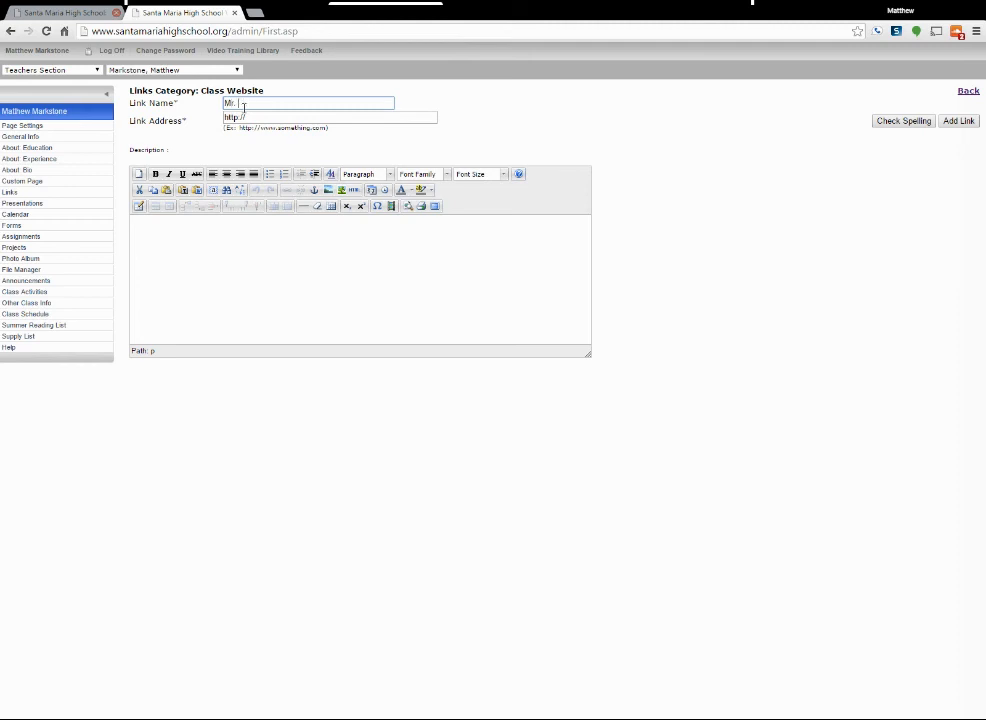
text(Markstone's Blog)
Enter the teacher's world history blogspot address as the link address and add the link without a description.
click(255, 117)
text(m)
key(Down)
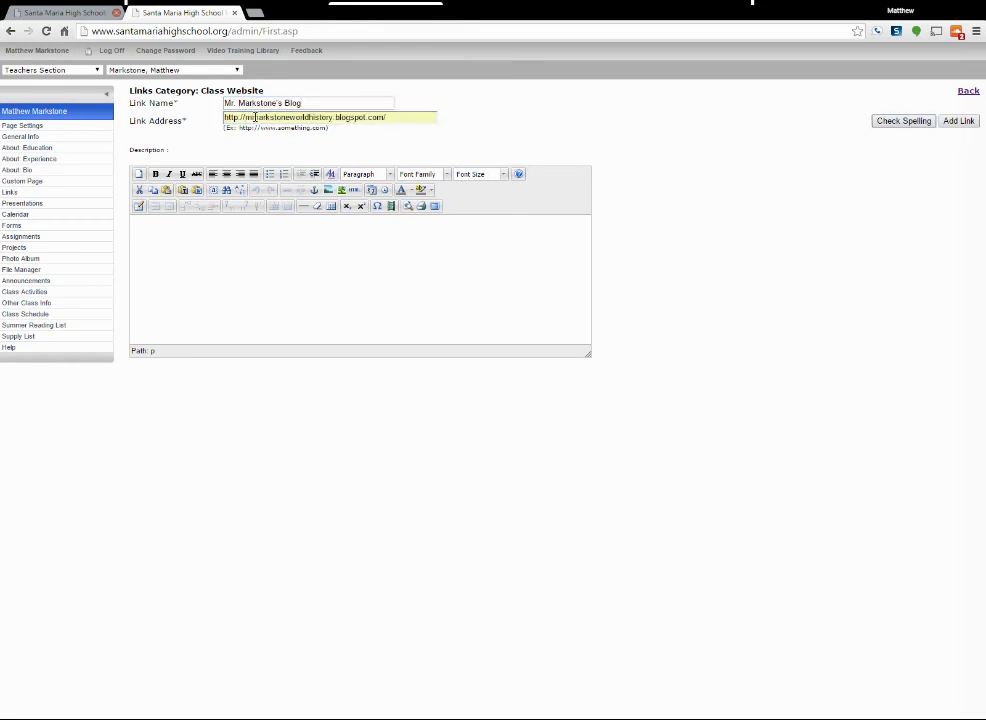
click(245, 316)
click(952, 125)
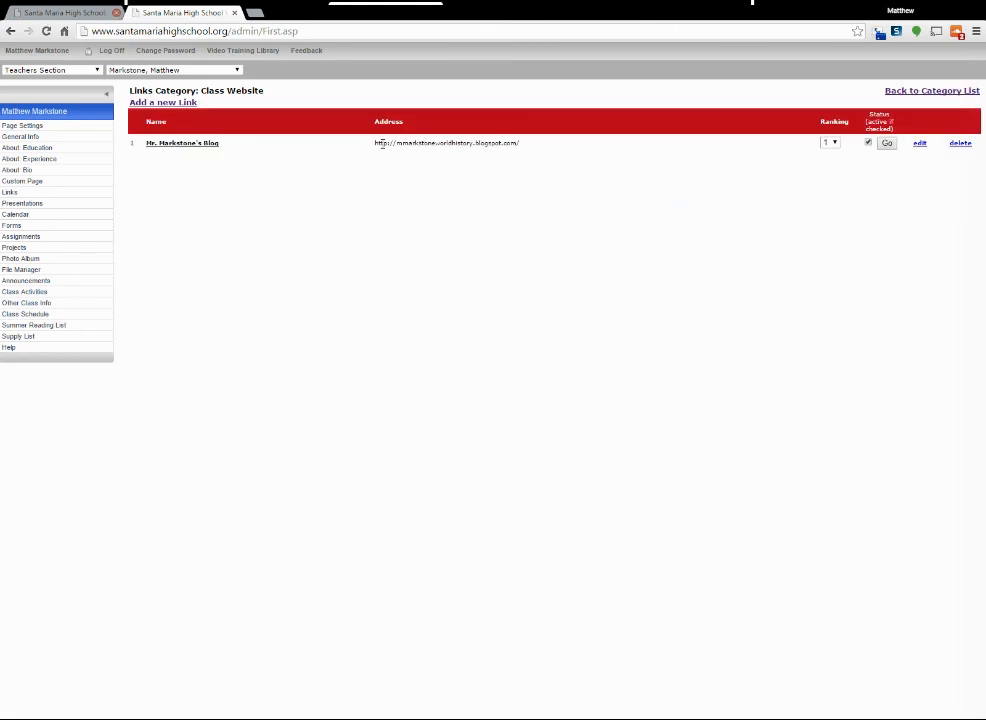
Start another link in the "Class Website" category and name it as the teacher's website.
click(153, 104)
click(251, 104)
text(Mr. Markstone's Website)
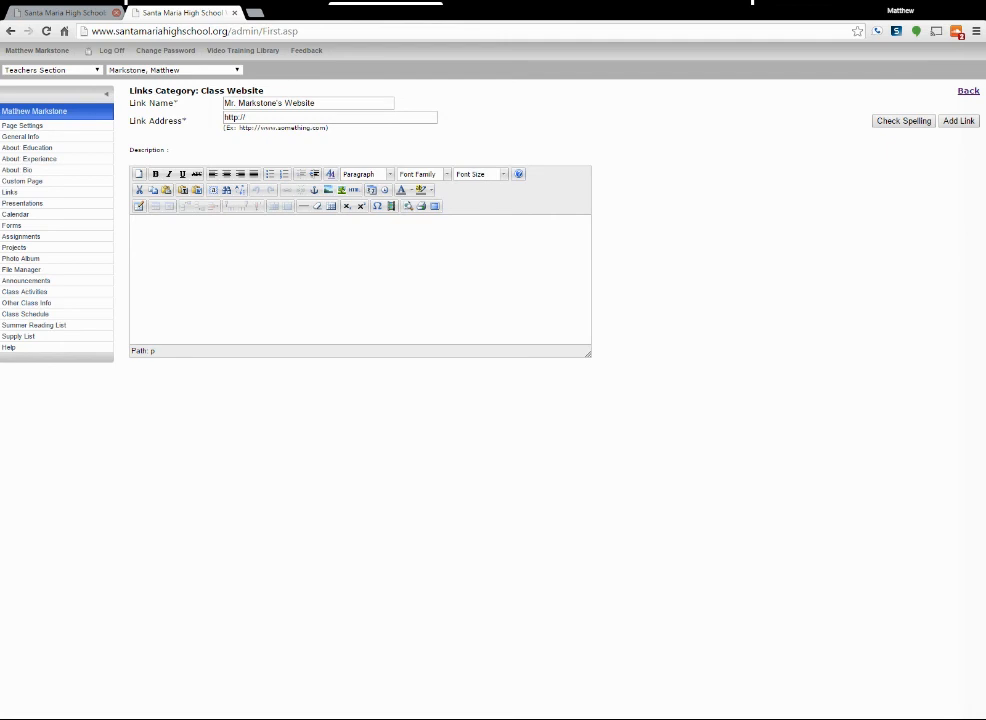
Replace the link address with the copied wix.com site address, add the link, and choose ranking 2 for it.
click(257, 119)
text(http://mmarkstone.wix.com/htmlhistory)
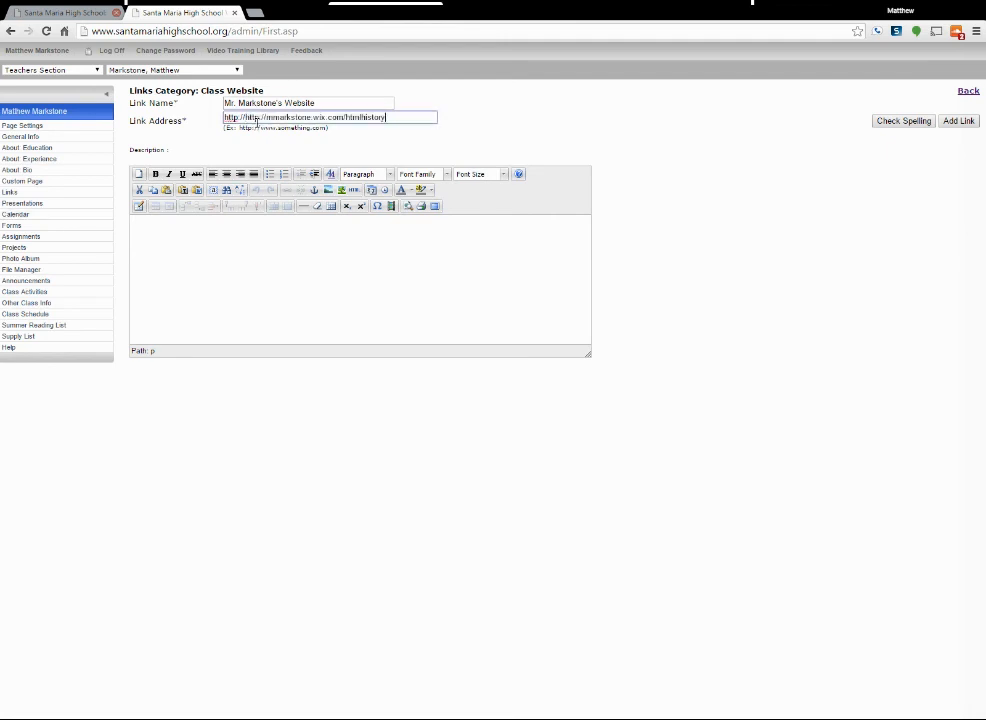
key(ctrl+a)
text(http://mmarkstone.wix.com/htmlhistory)
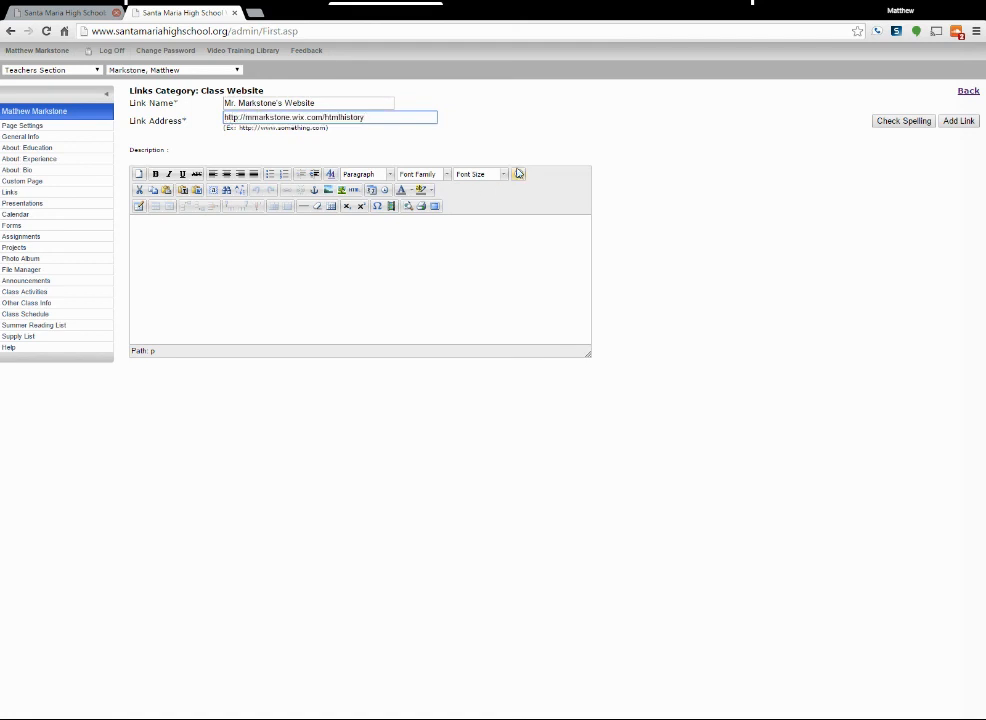
click(957, 121)
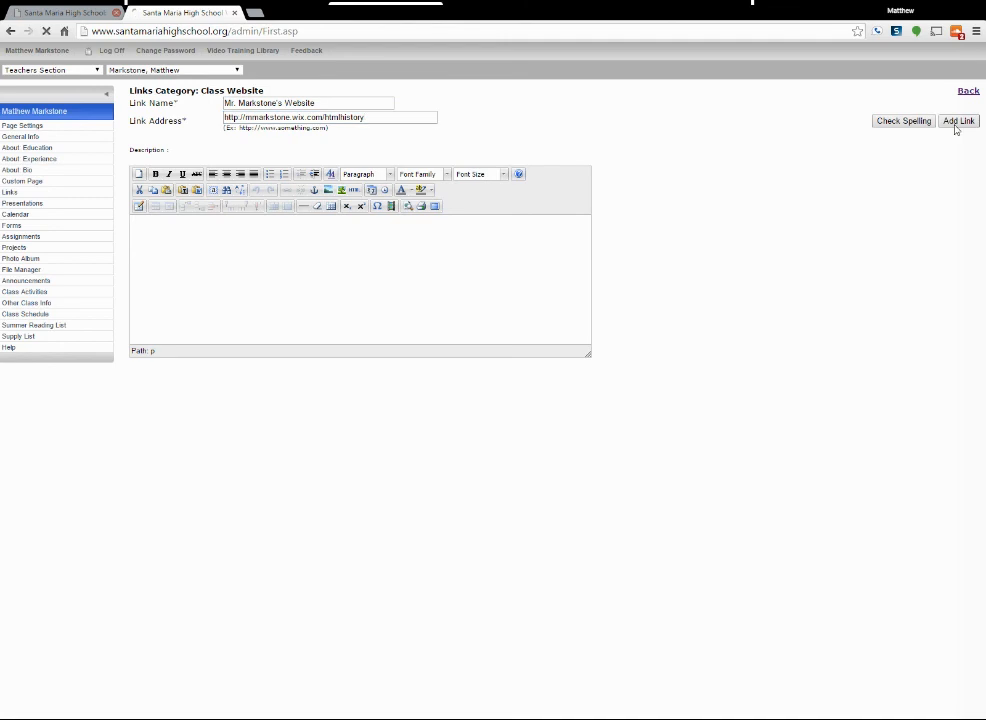
click(829, 160)
click(833, 187)
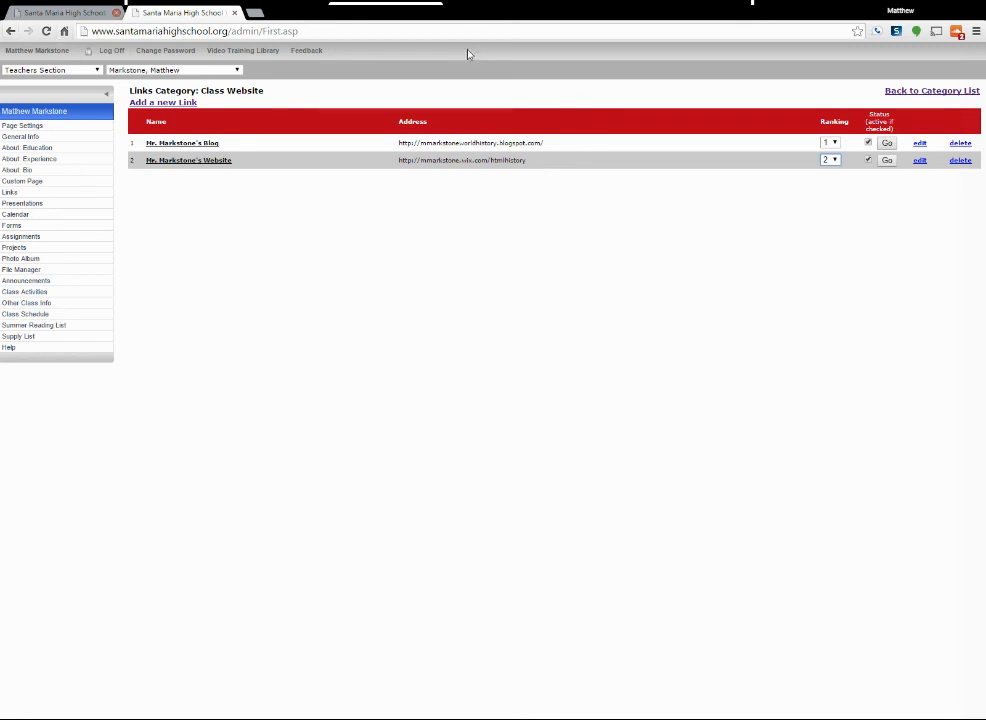
Return to the category list and start a new link named "Crash Course World History" in the "YouTube Videos" category.
click(905, 93)
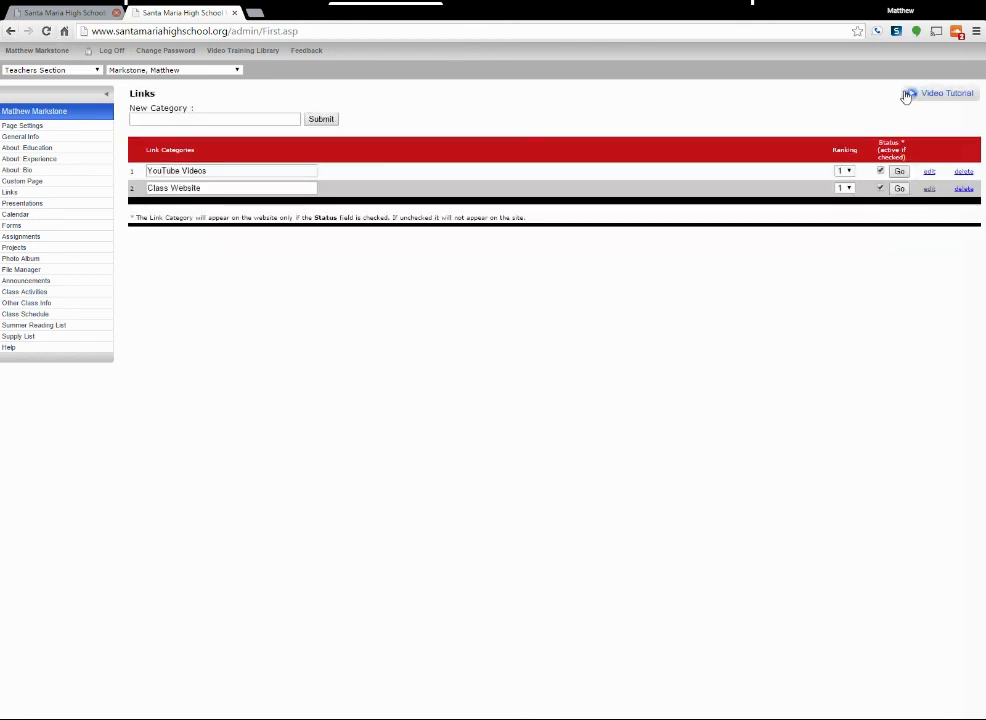
click(253, 174)
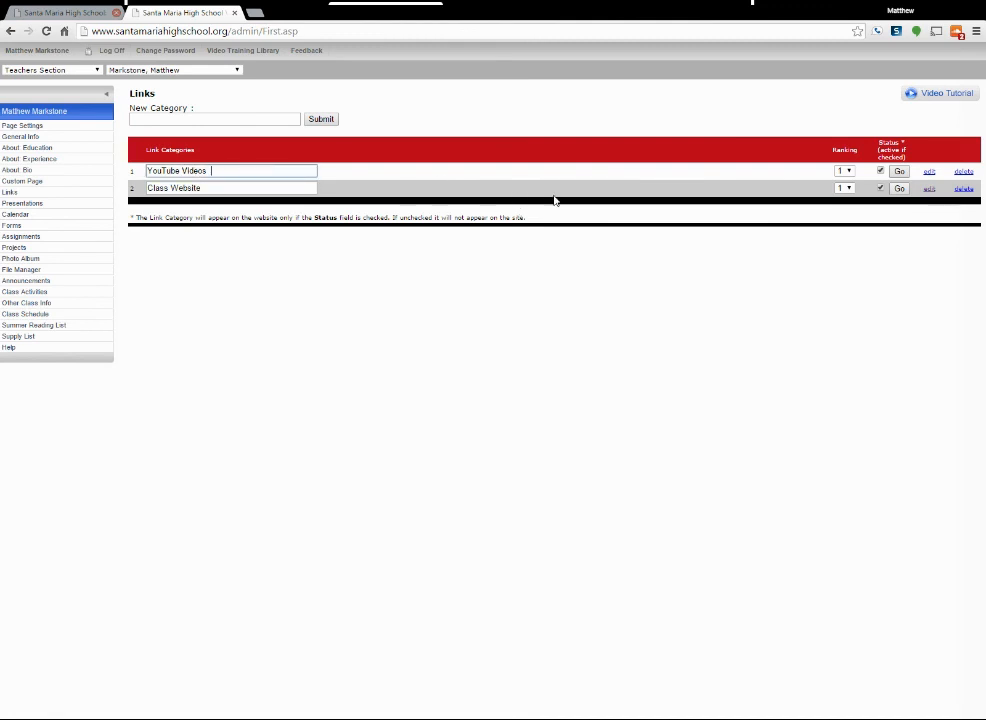
key(BackSpace)
click(929, 172)
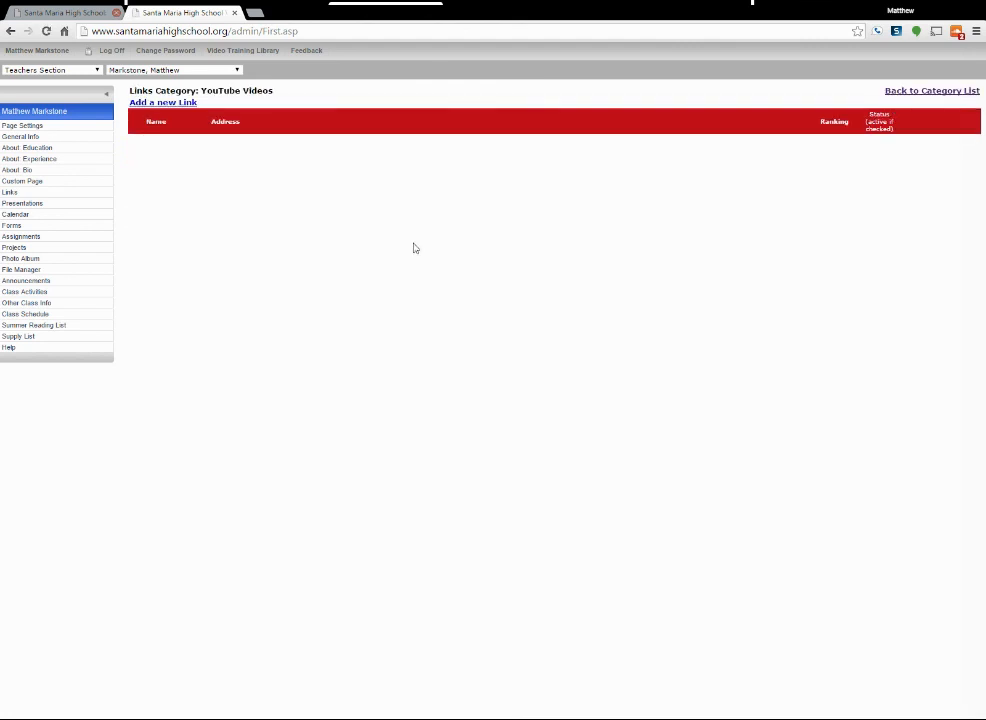
click(181, 104)
click(247, 104)
text(Crash)
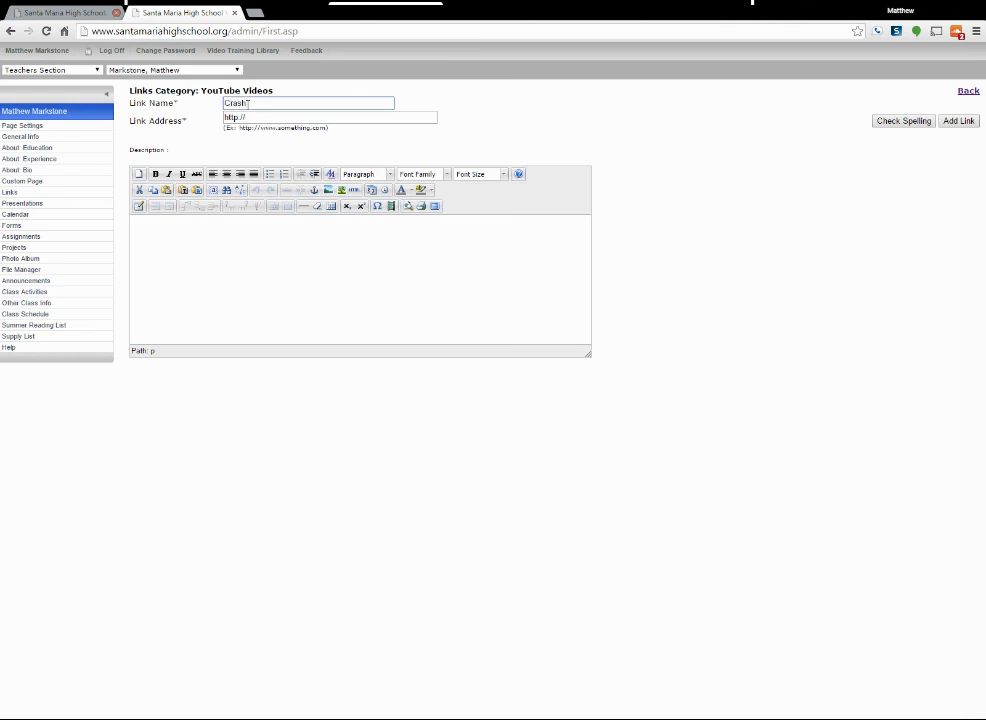
key(Down)
key(Tab)
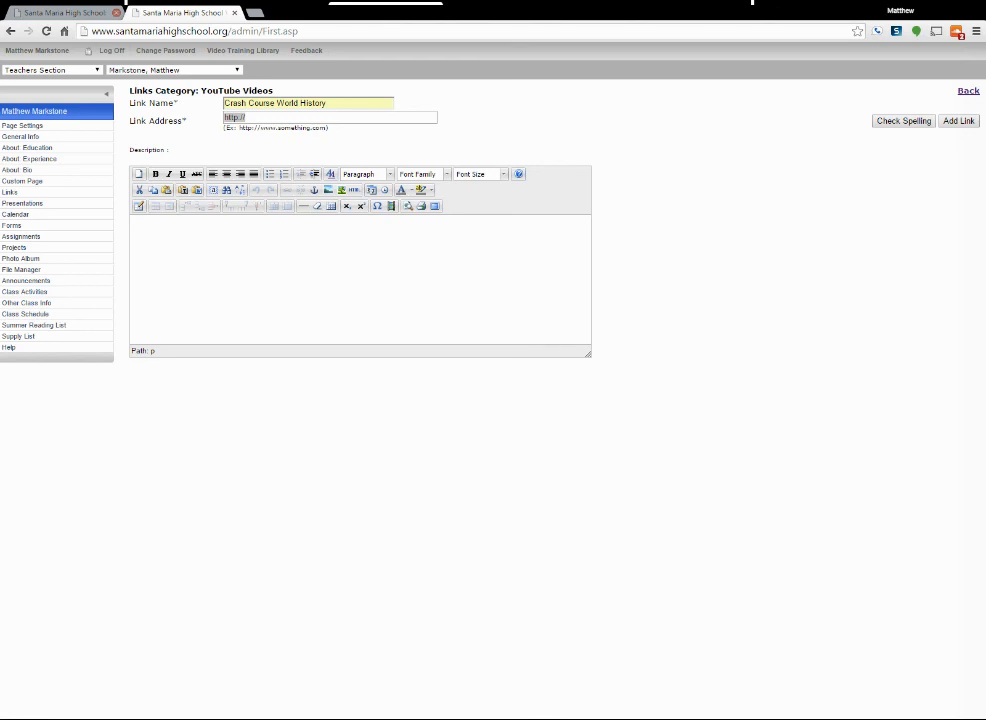
click(281, 119)
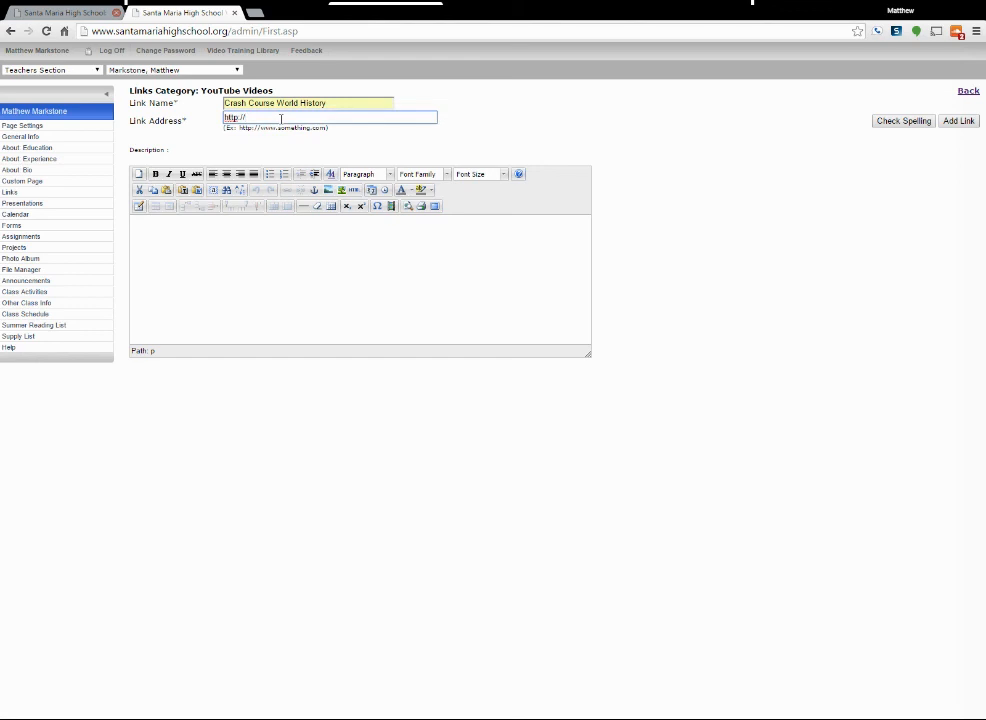
key(BackSpace)
key(BackSpace)
key(BackSpace)
key(BackSpace)
key(BackSpace)
key(BackSpace)
key(BackSpace)
text(https://www.youtube.com/playlist?list=PLBDA2E52FB1EF80C9)
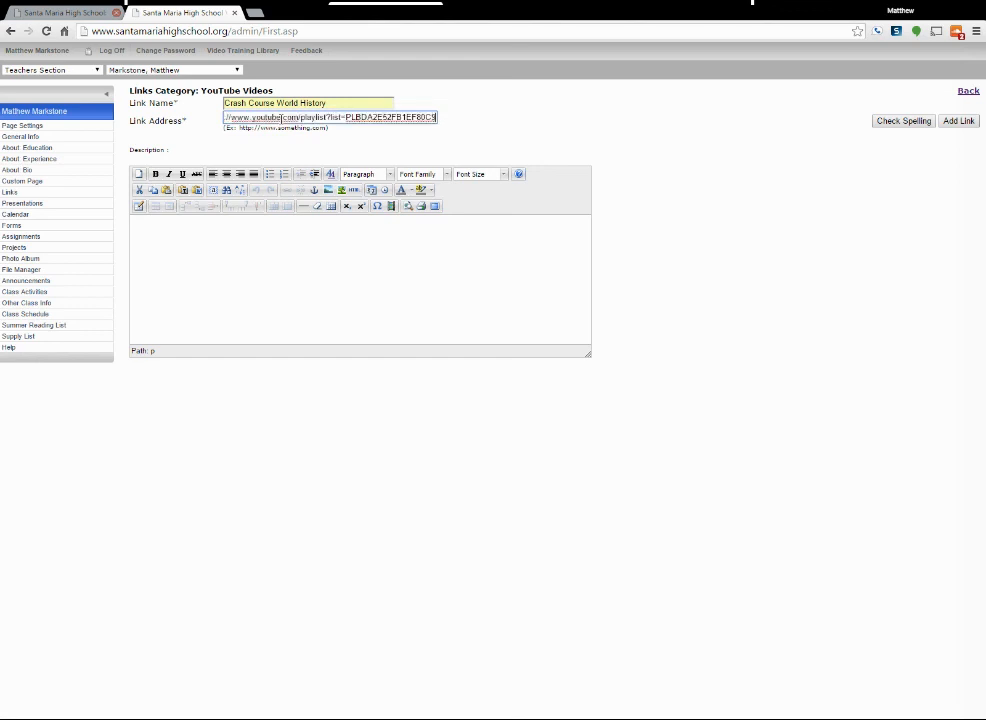
key(Return)
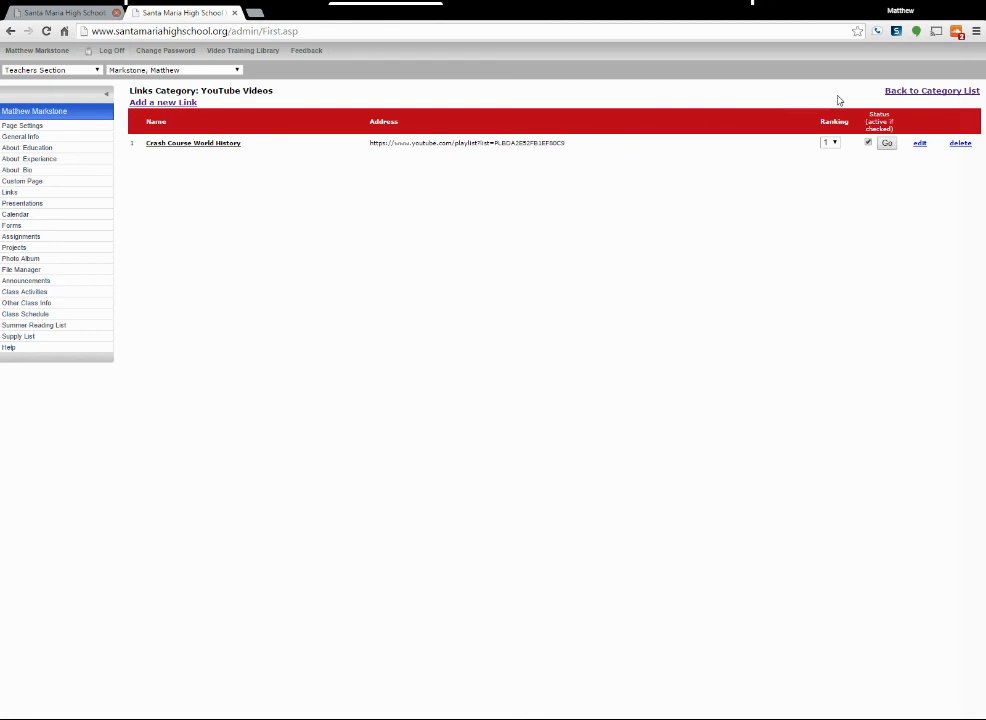
Leave the "YouTube Videos" category and view the teacher's Assignments and Presentations sections.
click(901, 92)
click(56, 240)
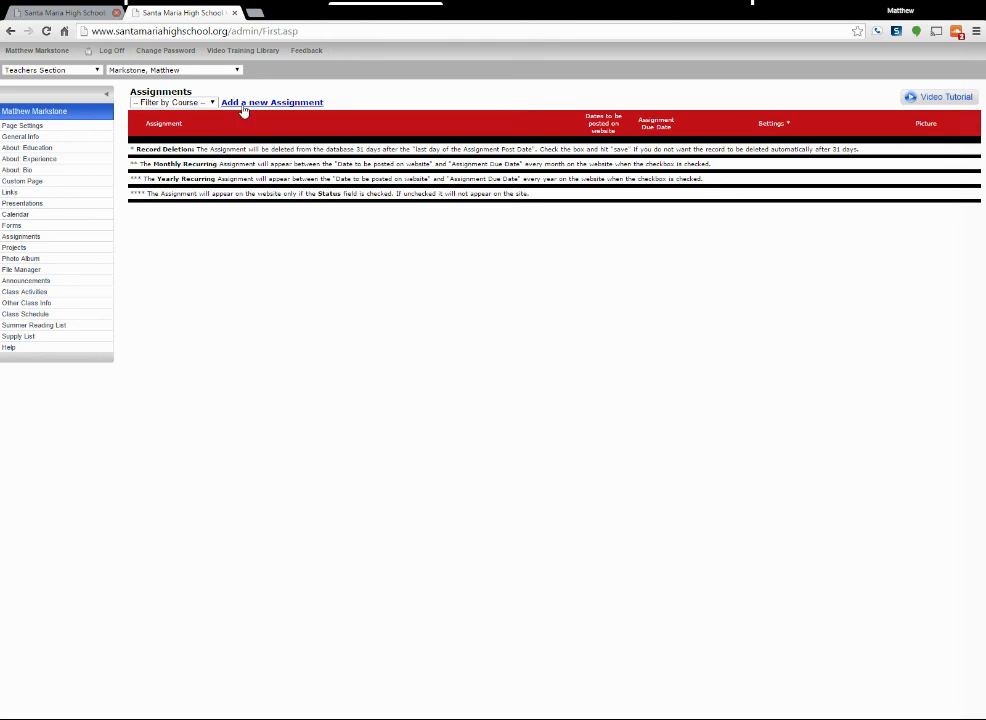
click(58, 203)
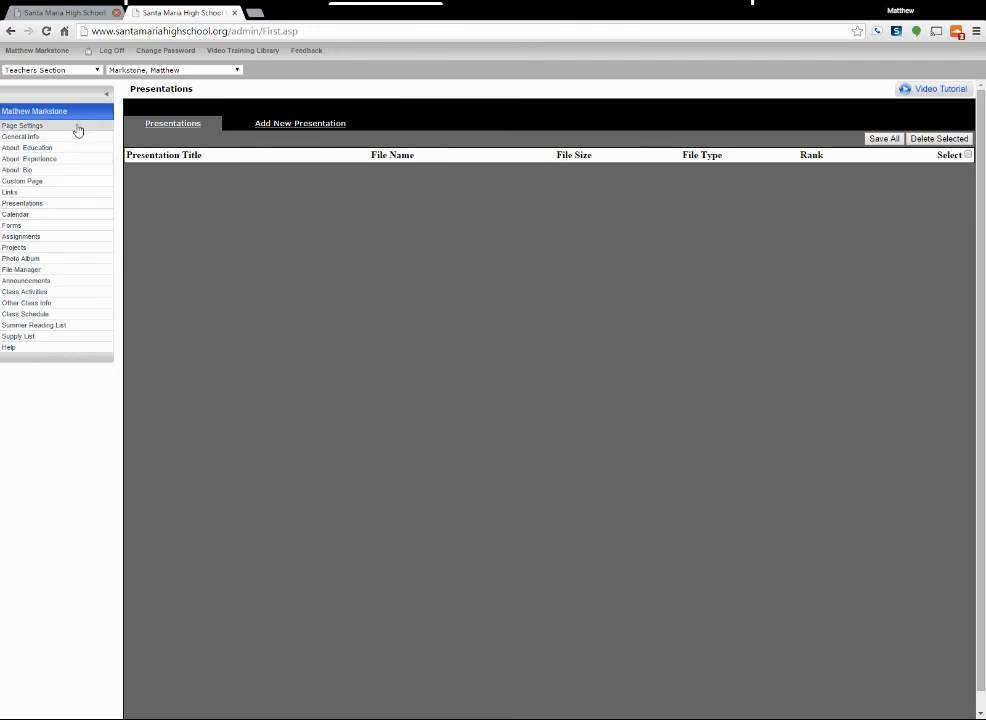
Log off from the administration area and close its browser tab.
click(86, 50)
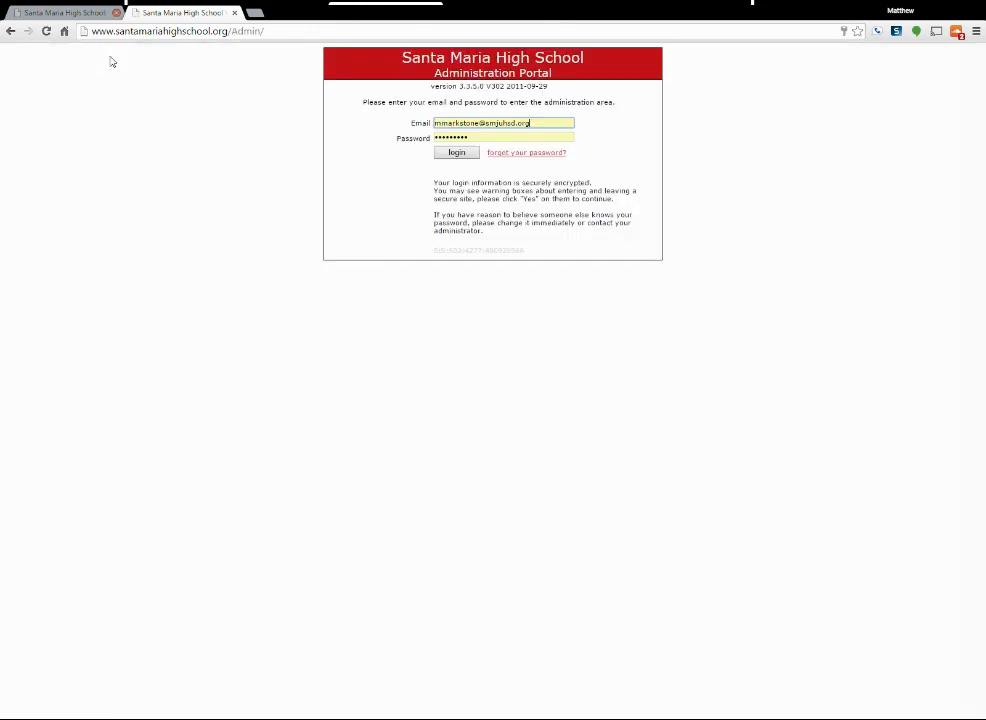
click(234, 12)
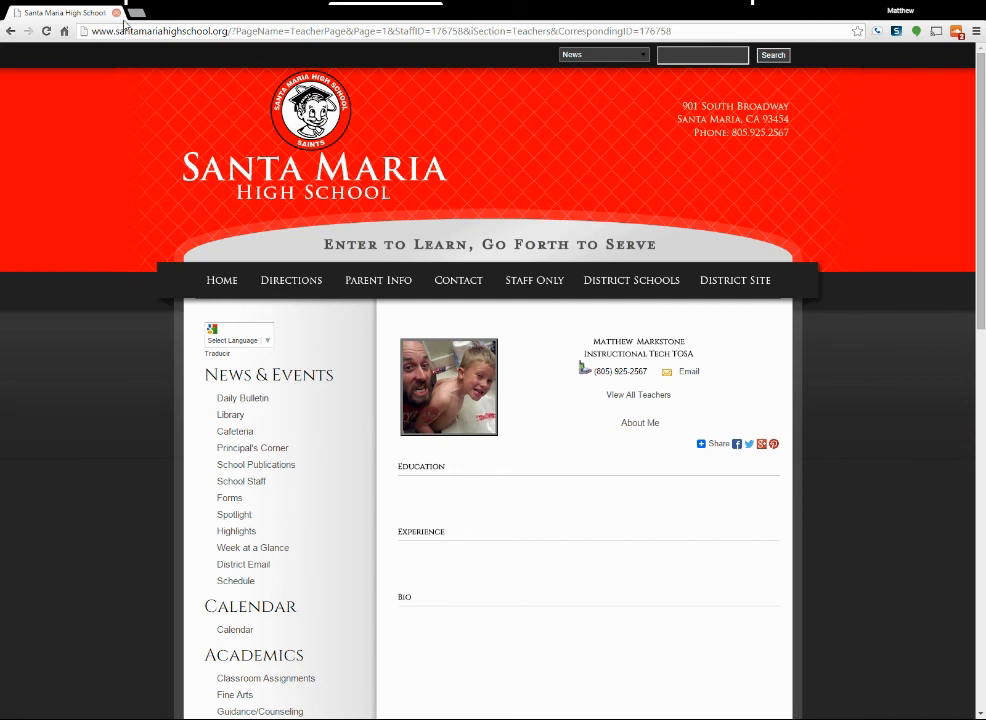
Go to the school home page, open the teacher's public page from the School Staff list, and reload it.
click(224, 283)
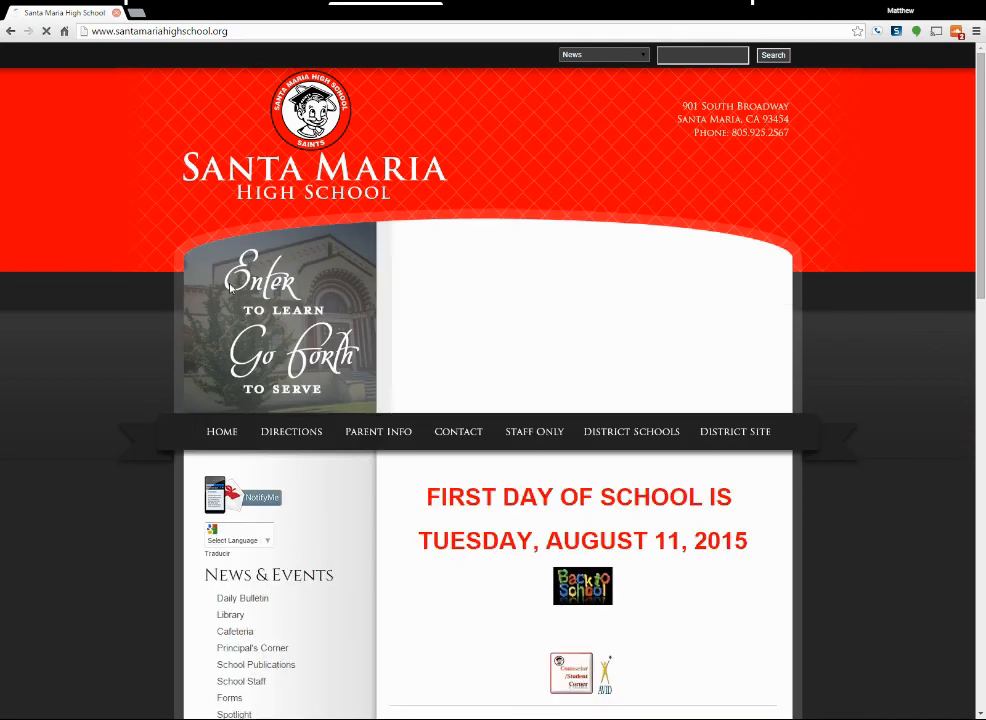
scroll(118, 291, down, 3)
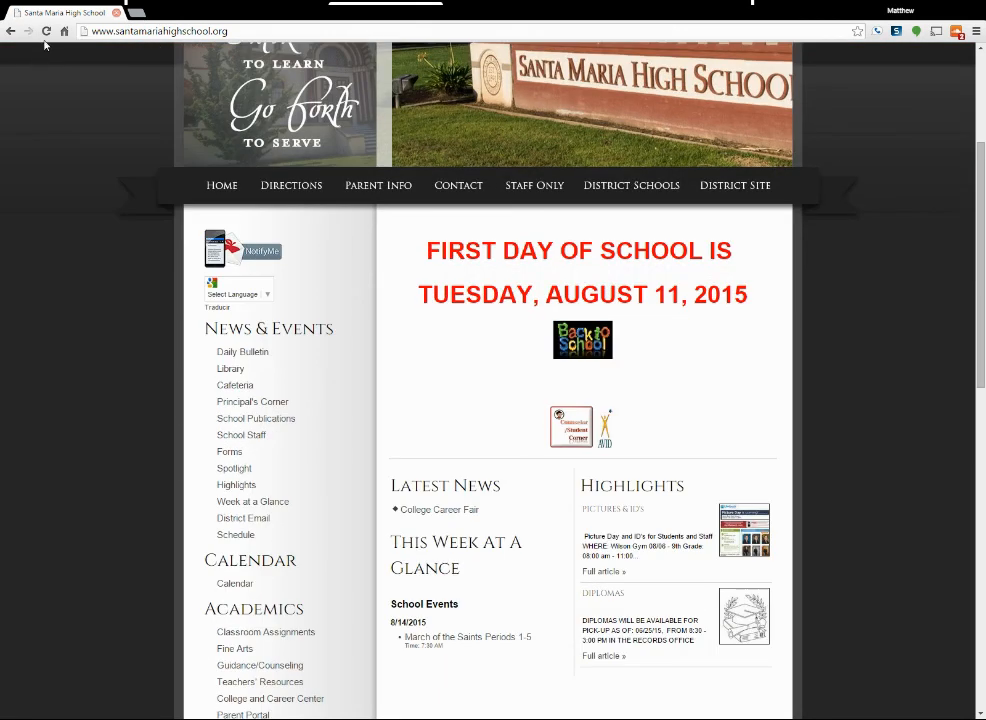
scroll(162, 149, down, 3)
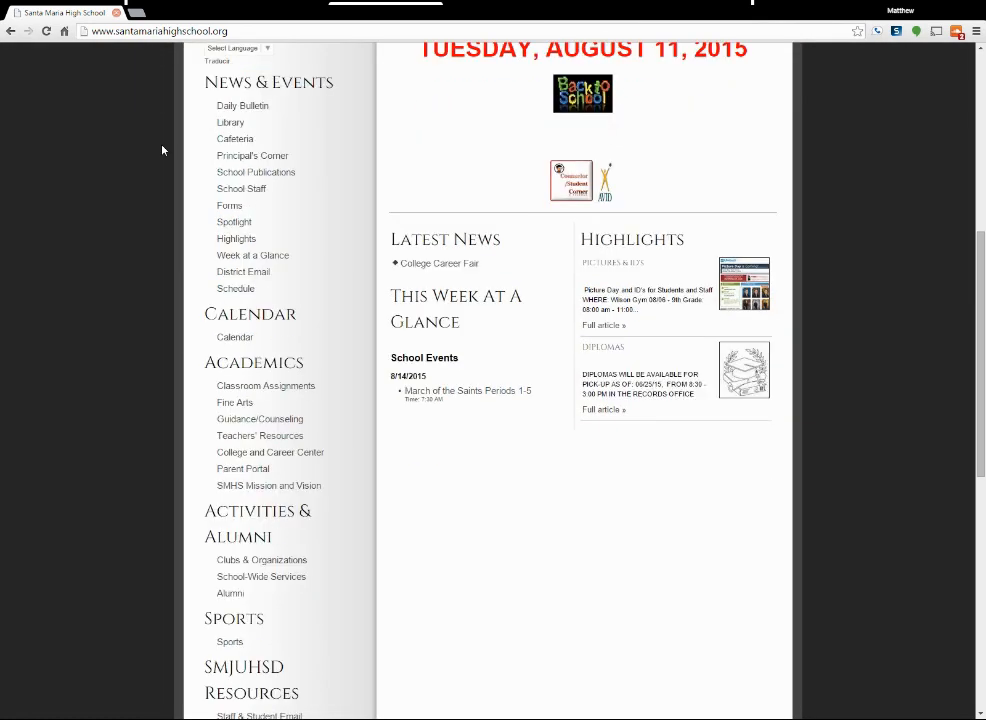
click(250, 190)
scroll(259, 211, down, 8)
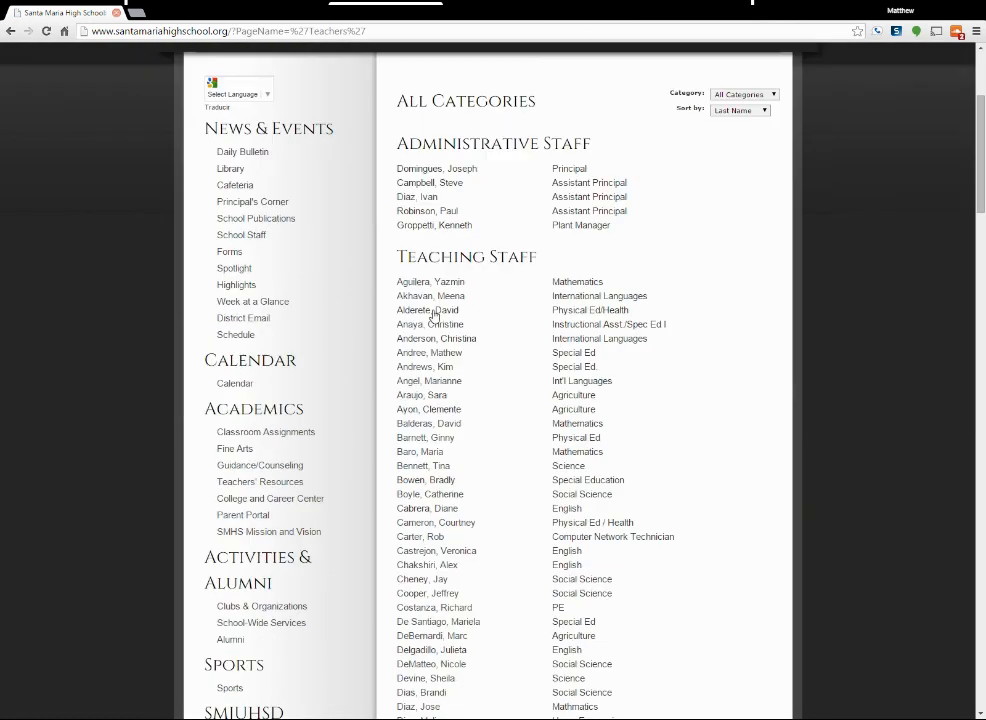
scroll(433, 316, down, 4)
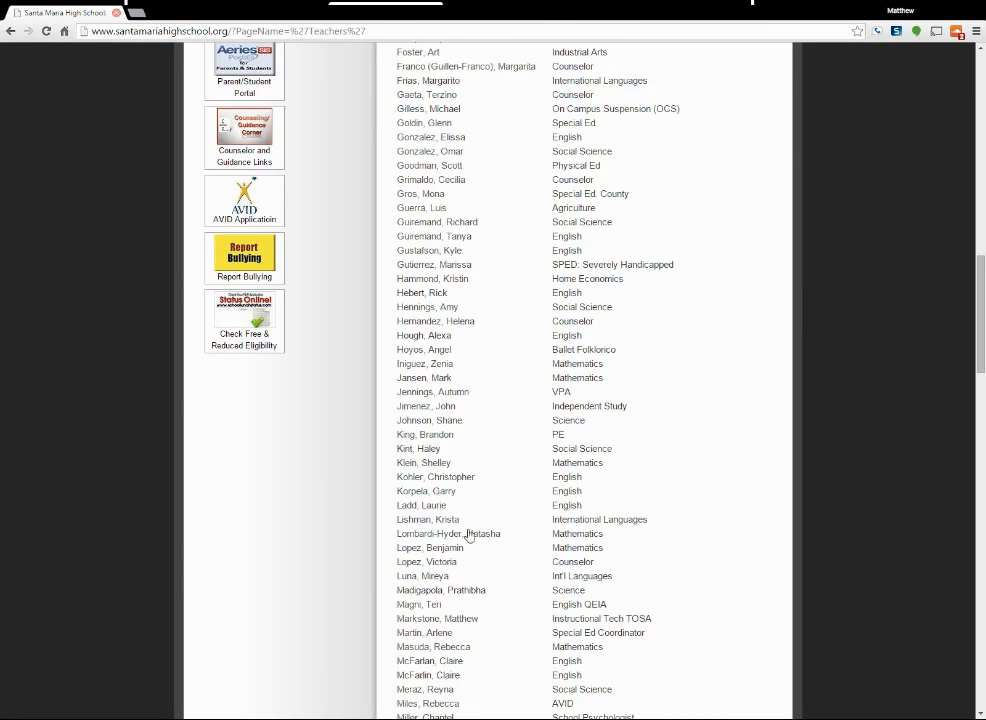
click(440, 618)
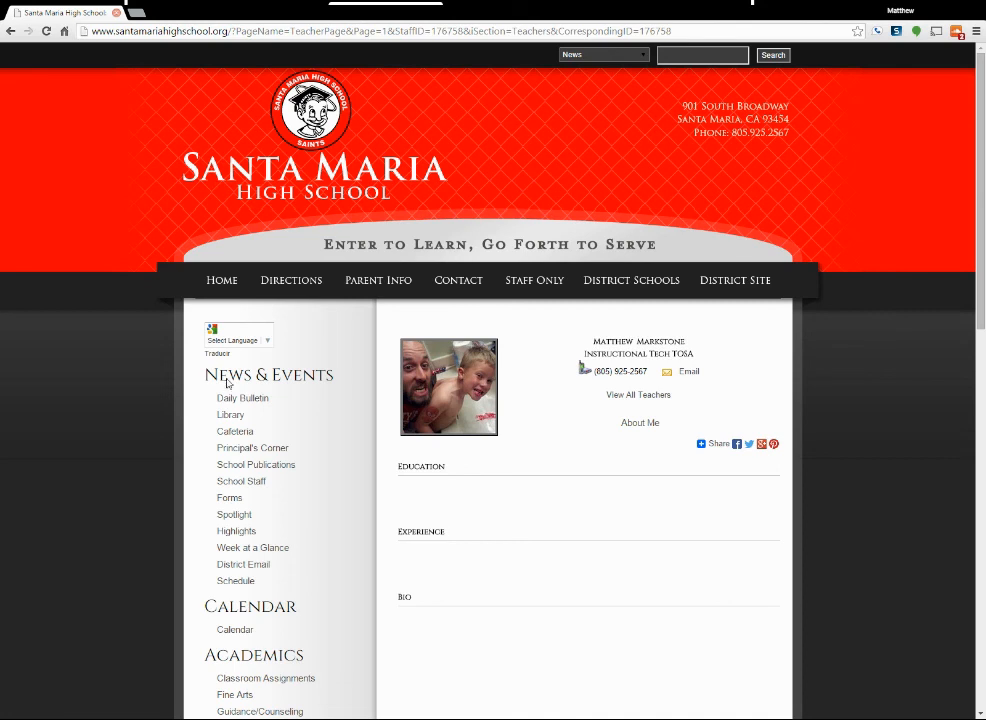
click(46, 31)
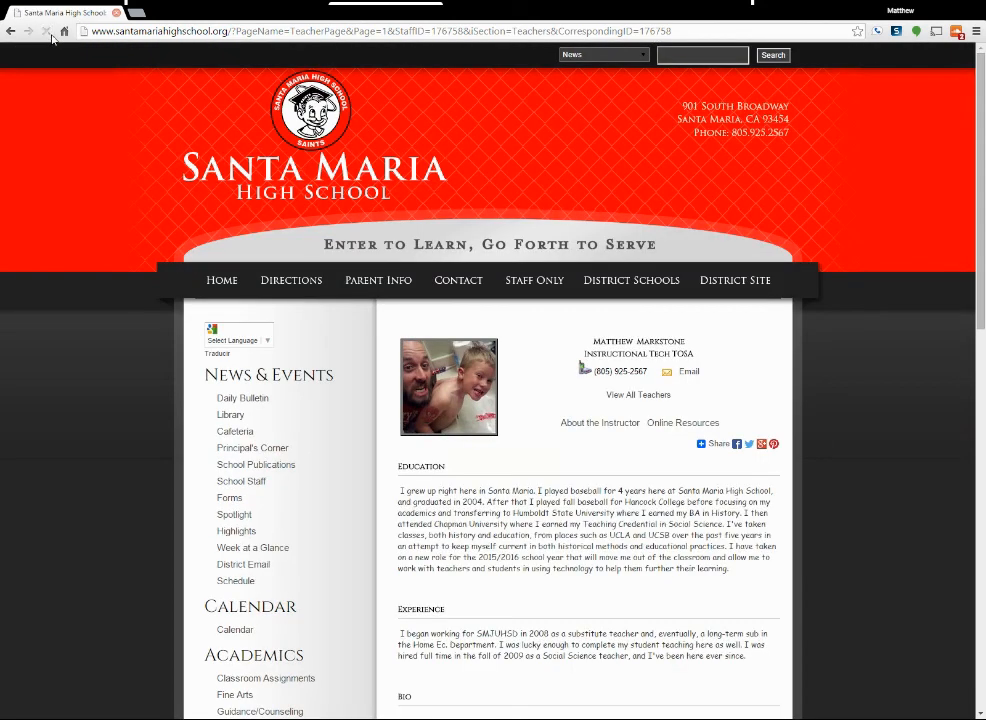
Review the Education, Experience and Bio sections on the public page, and check the links under Online Resources.
scroll(447, 390, down, 1)
scroll(447, 390, down, 1)
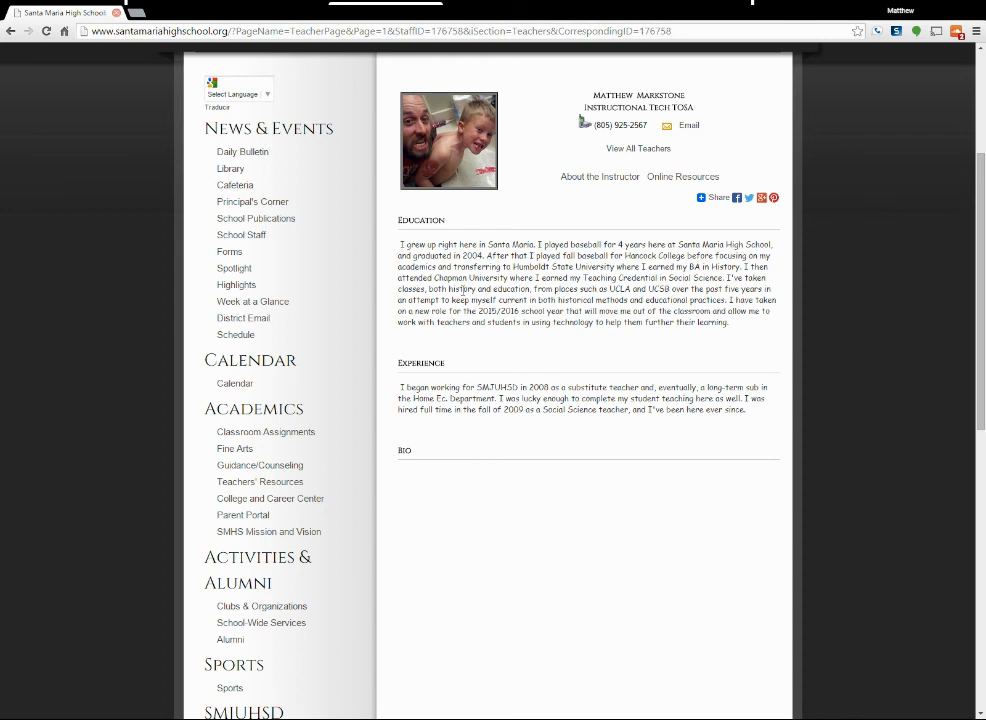
click(677, 182)
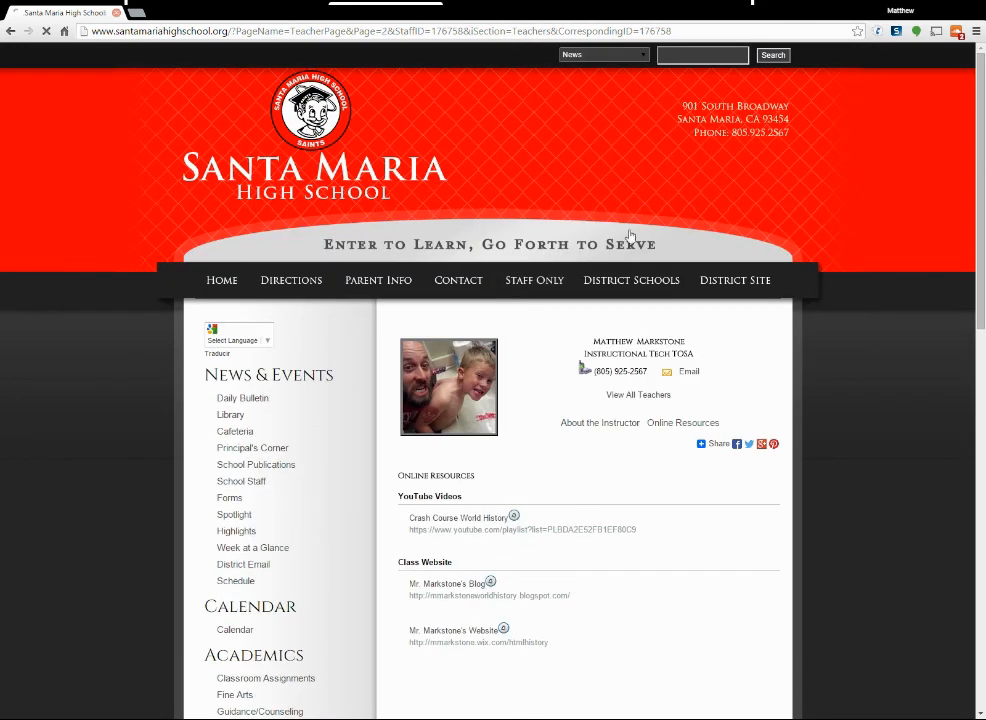
scroll(552, 302, down, 2)
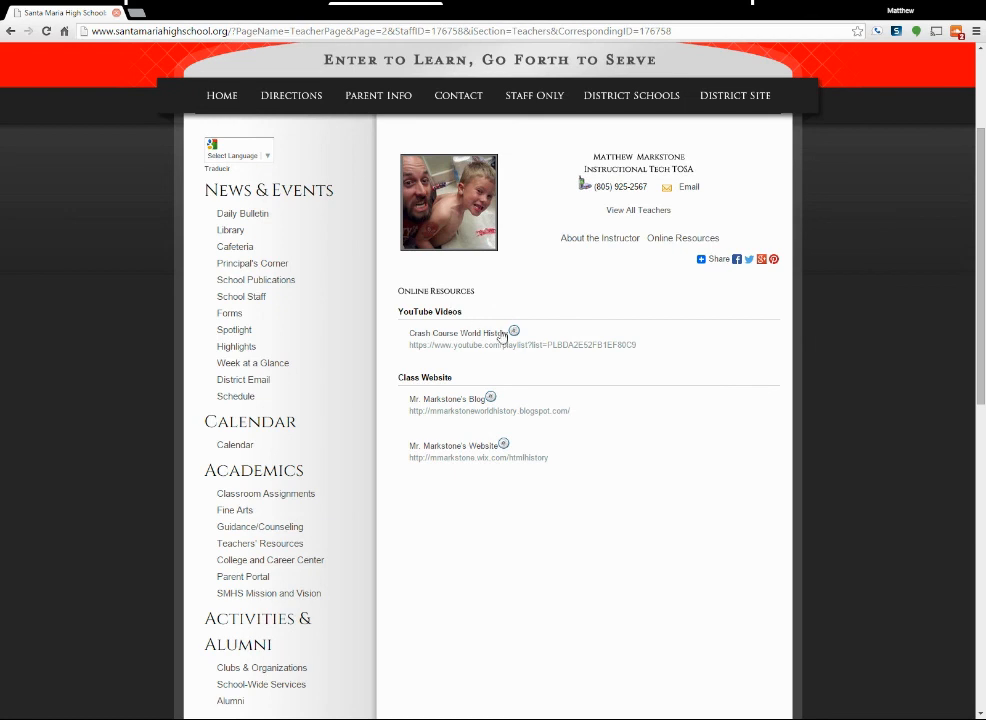